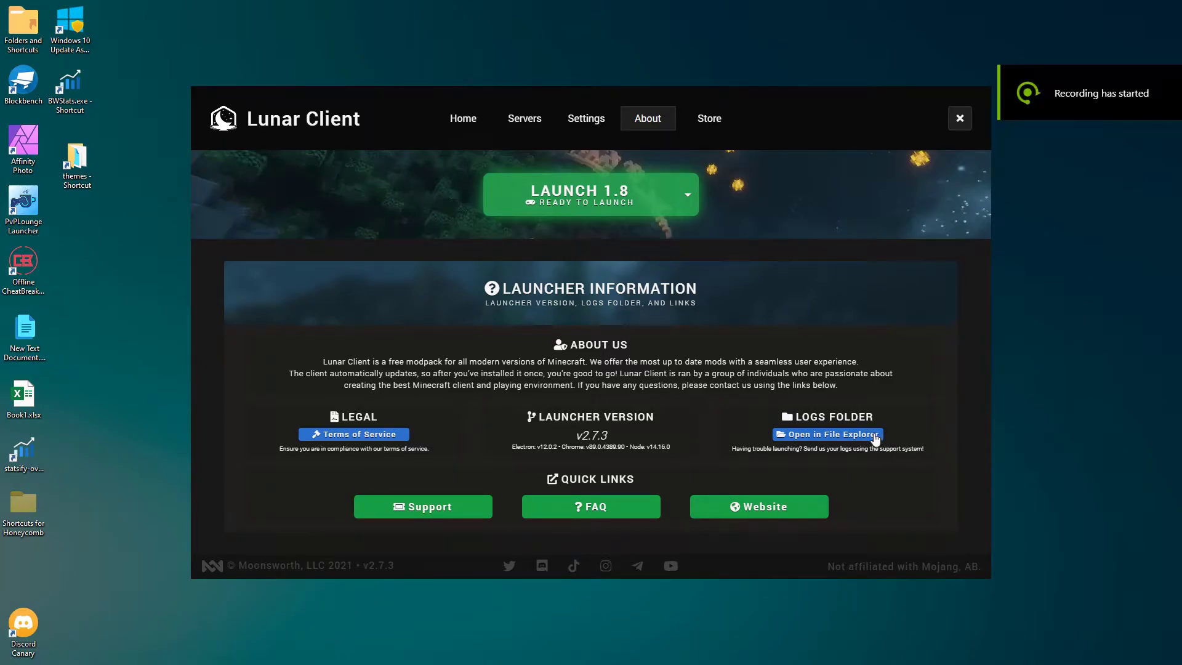
Switch the Lunar Client launcher back and forth between its home and About pages.
click(462, 118)
click(648, 118)
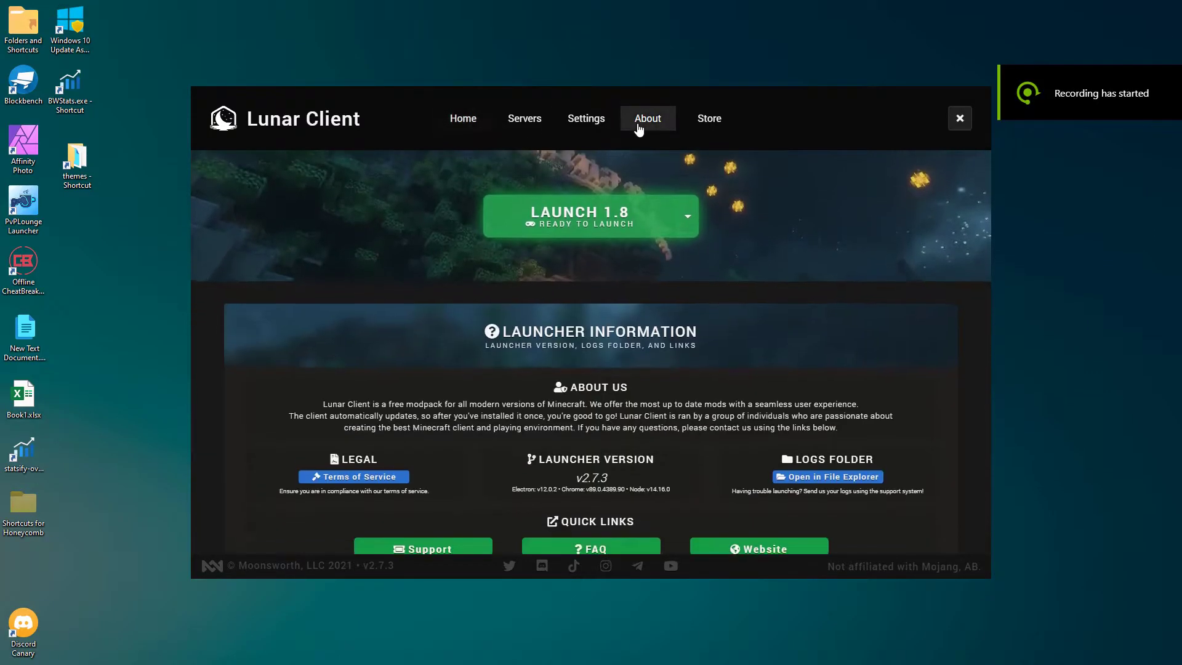
click(462, 119)
click(647, 118)
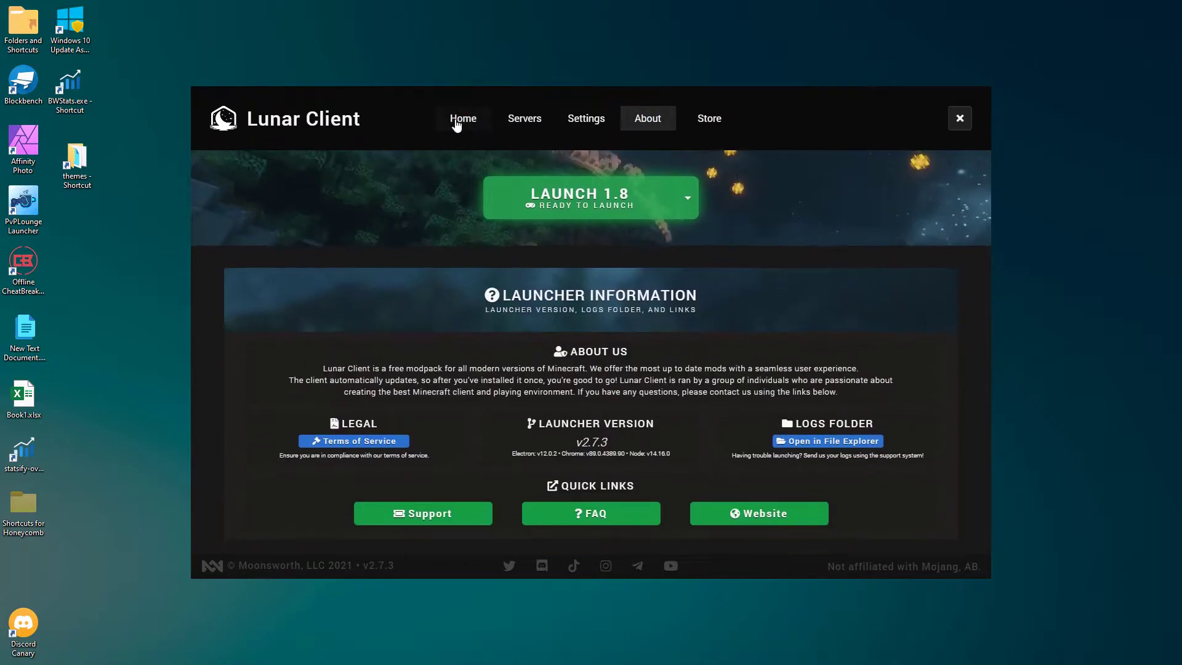
click(462, 119)
click(652, 121)
click(462, 119)
click(647, 119)
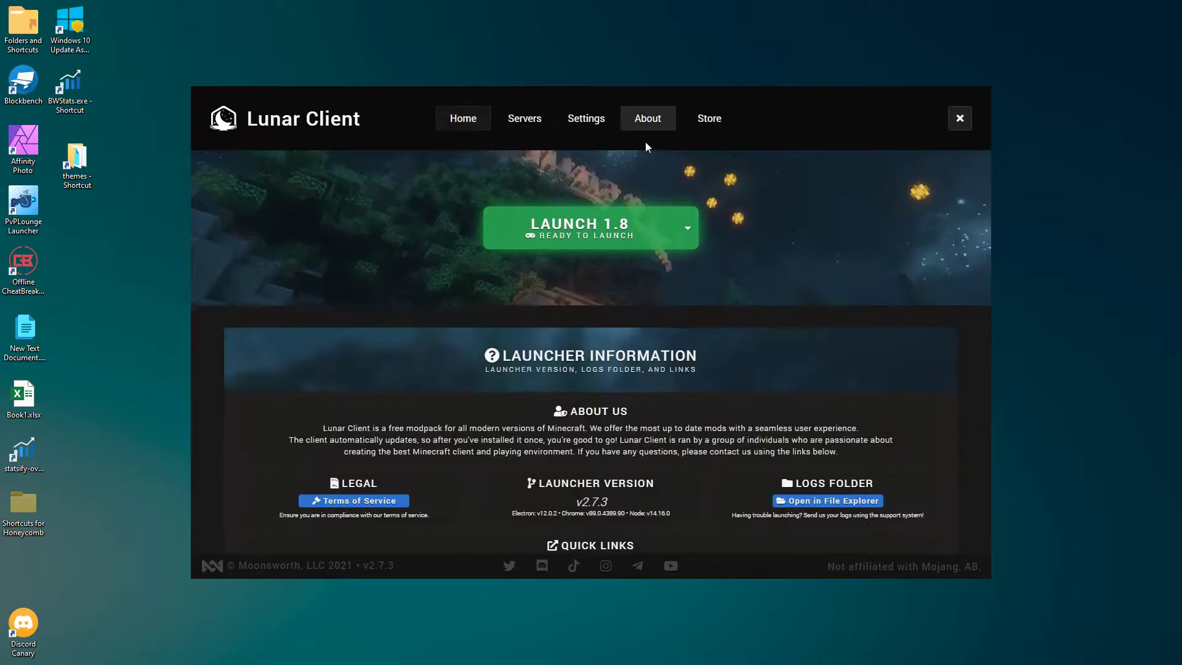
scroll(871, 459, down, 1)
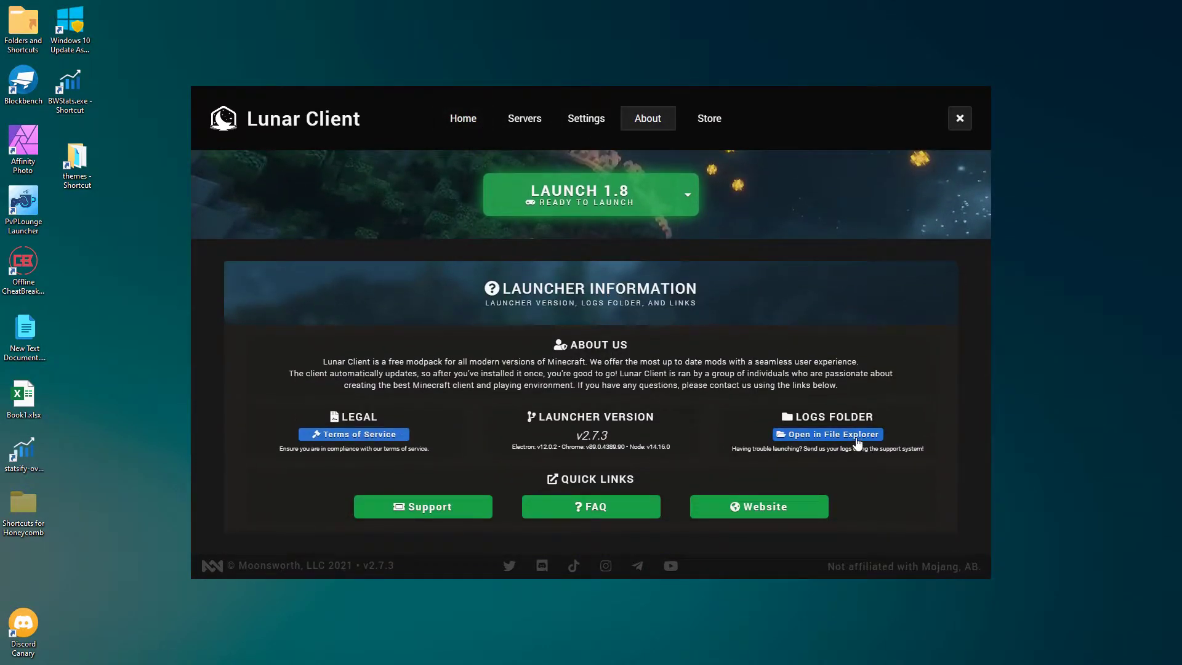
Open the launcher folder in File Explorer and browse to .lunarclient > jre > zulu16 > bin.
click(856, 434)
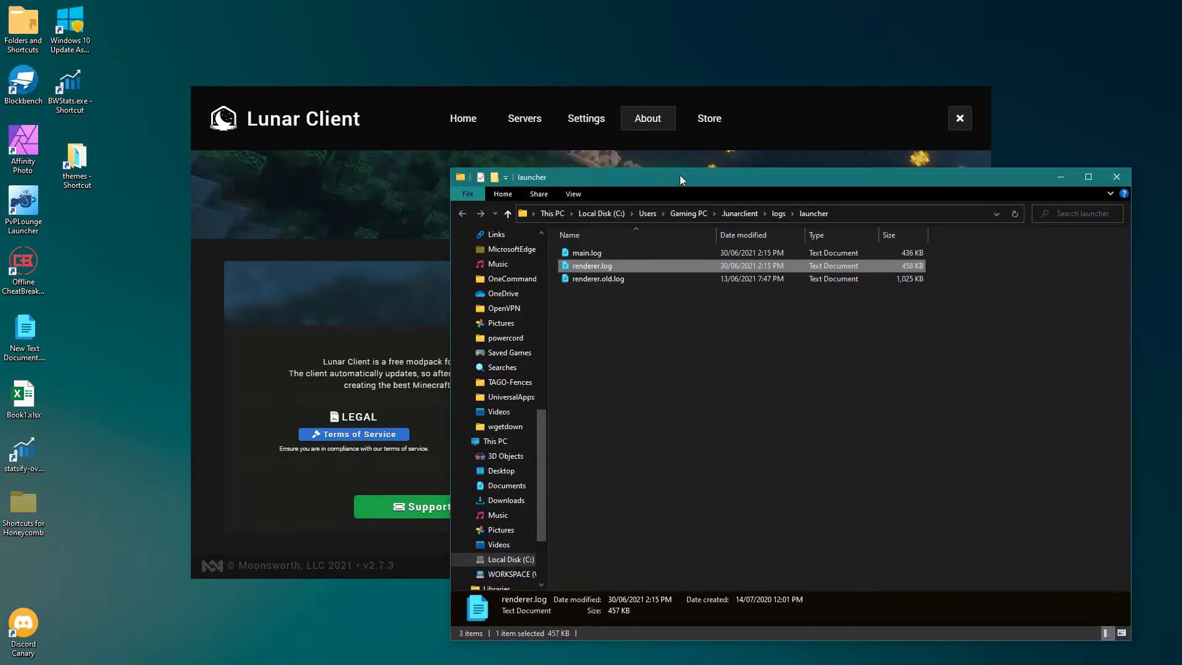
drag(680, 180, 683, 453)
drag(842, 449, 387, 120)
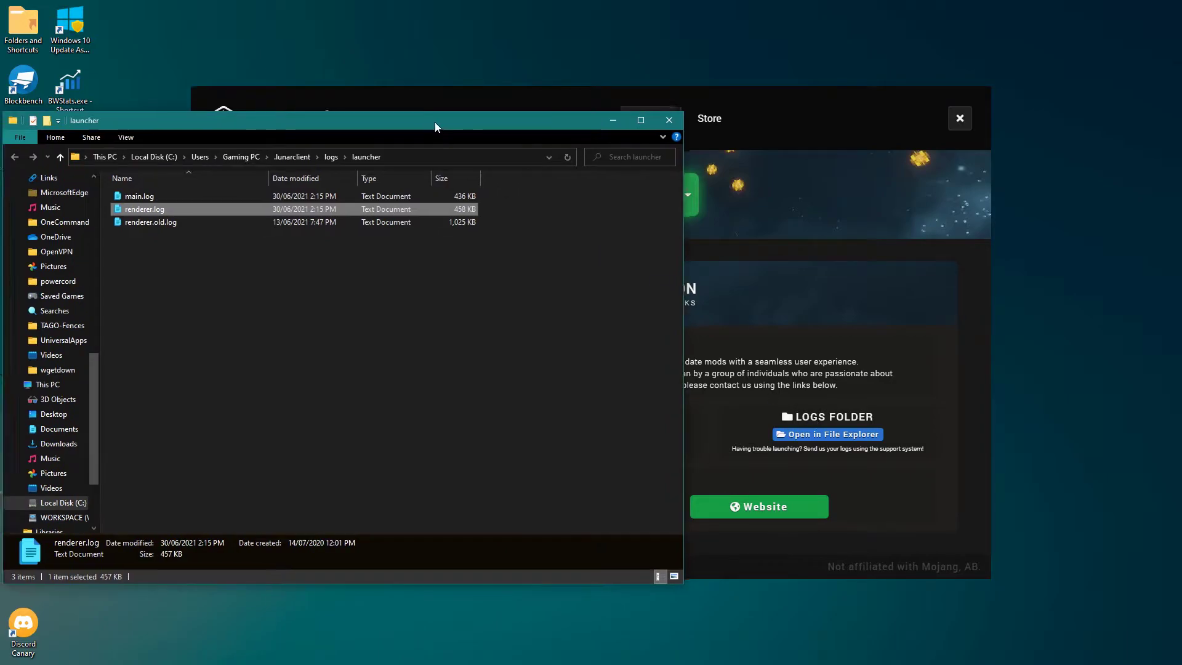
drag(434, 122, 799, 133)
click(654, 170)
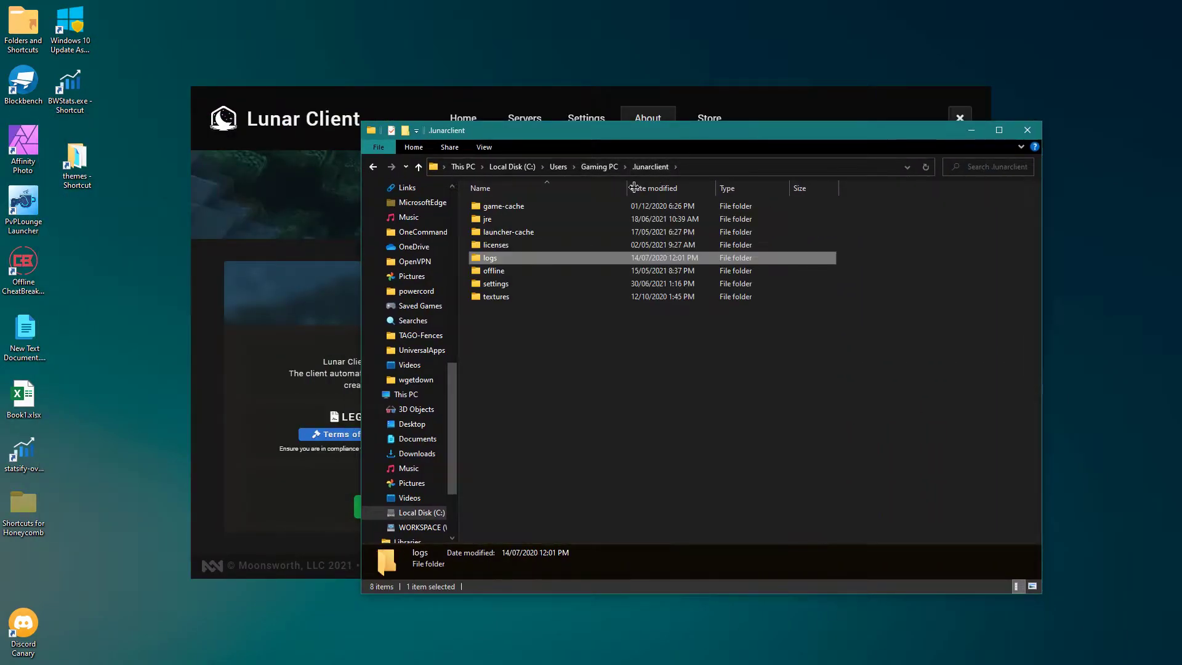
double_click(488, 221)
double_click(492, 205)
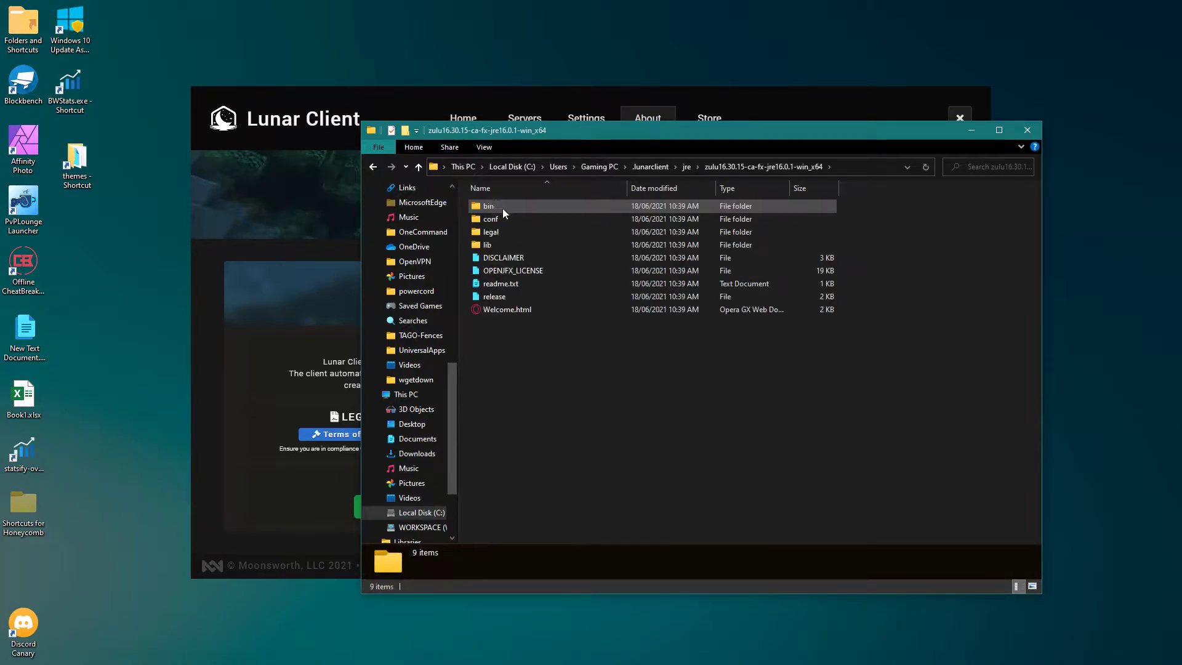
double_click(506, 205)
Return to the zulu16 bin folder and copy its full path from the address bar.
click(528, 166)
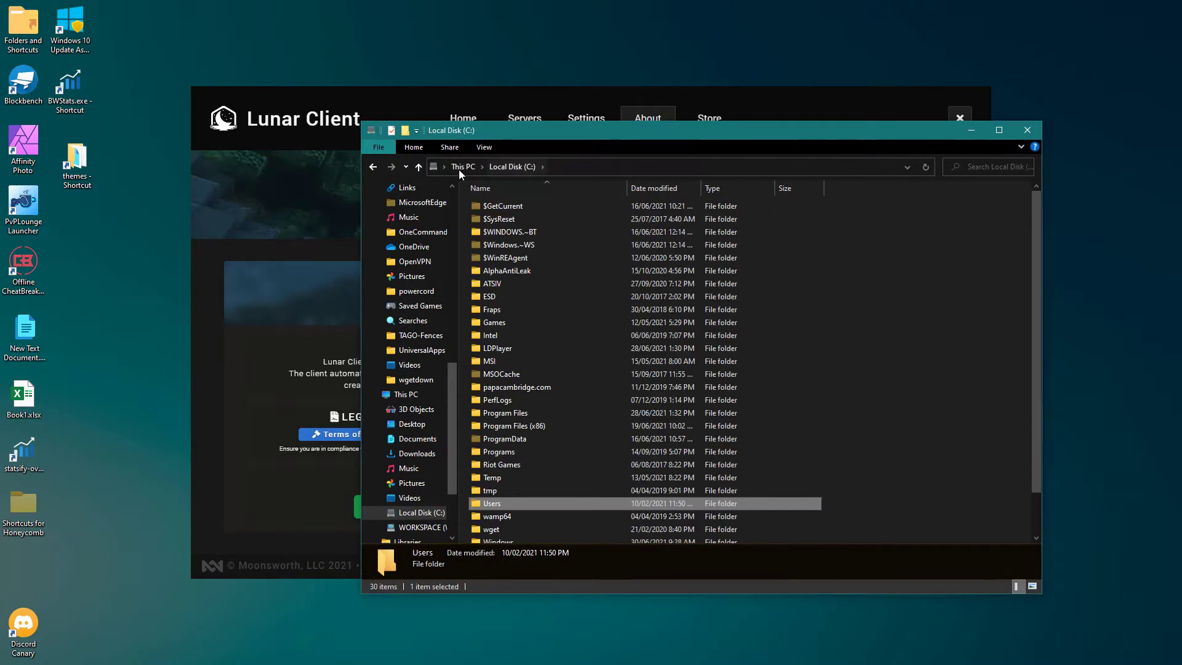
click(373, 167)
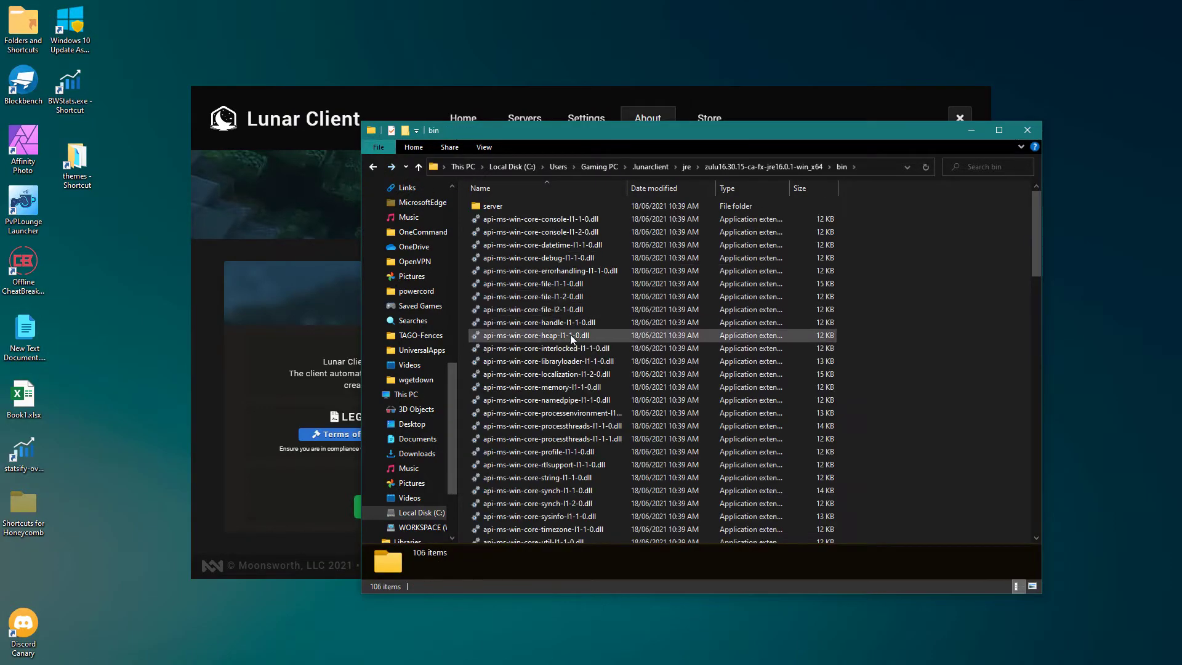
click(773, 167)
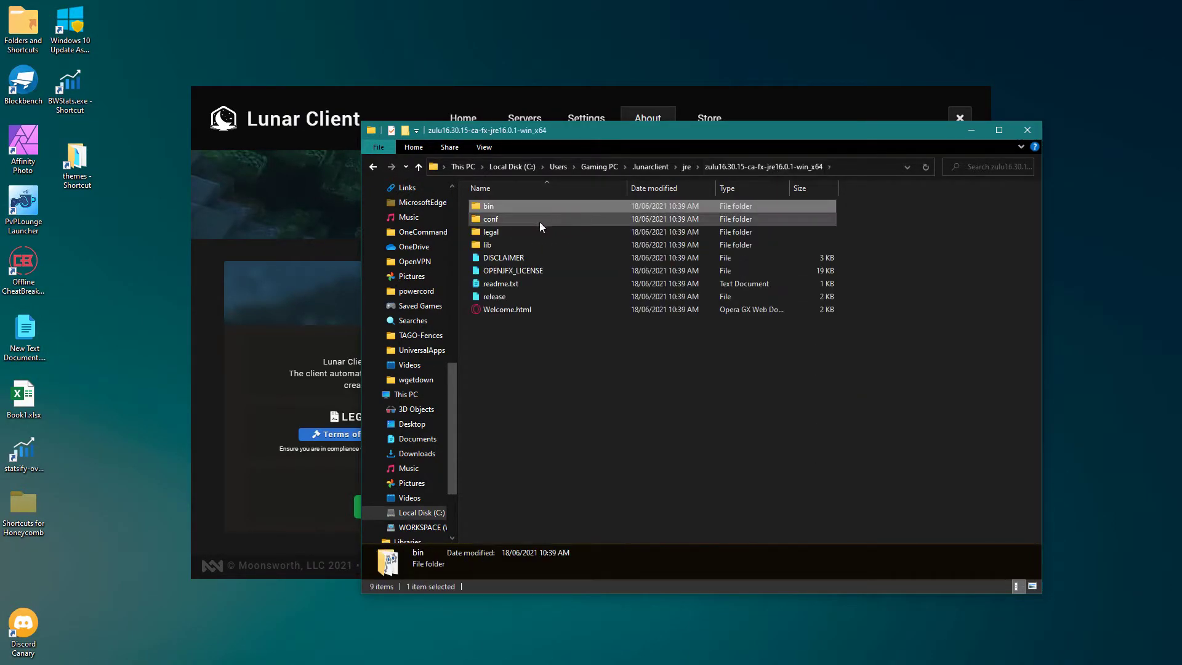
double_click(608, 206)
click(871, 167)
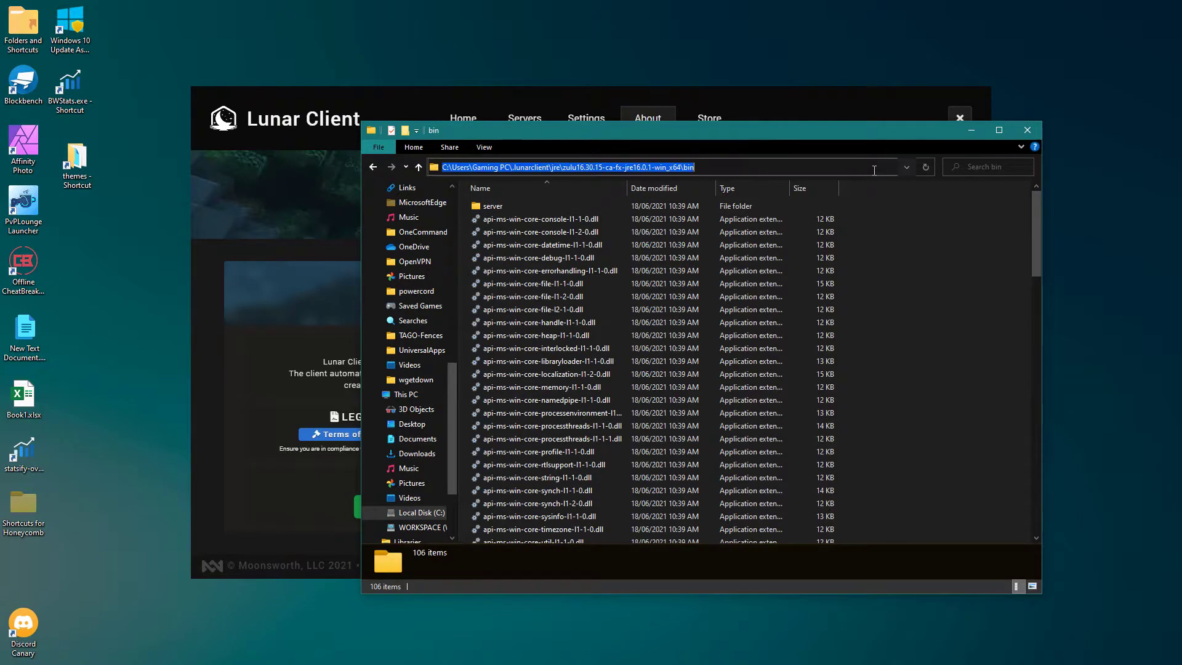
right_click(750, 172)
click(789, 210)
Search Control Panel for java and open the Java settings item.
key(Escape)
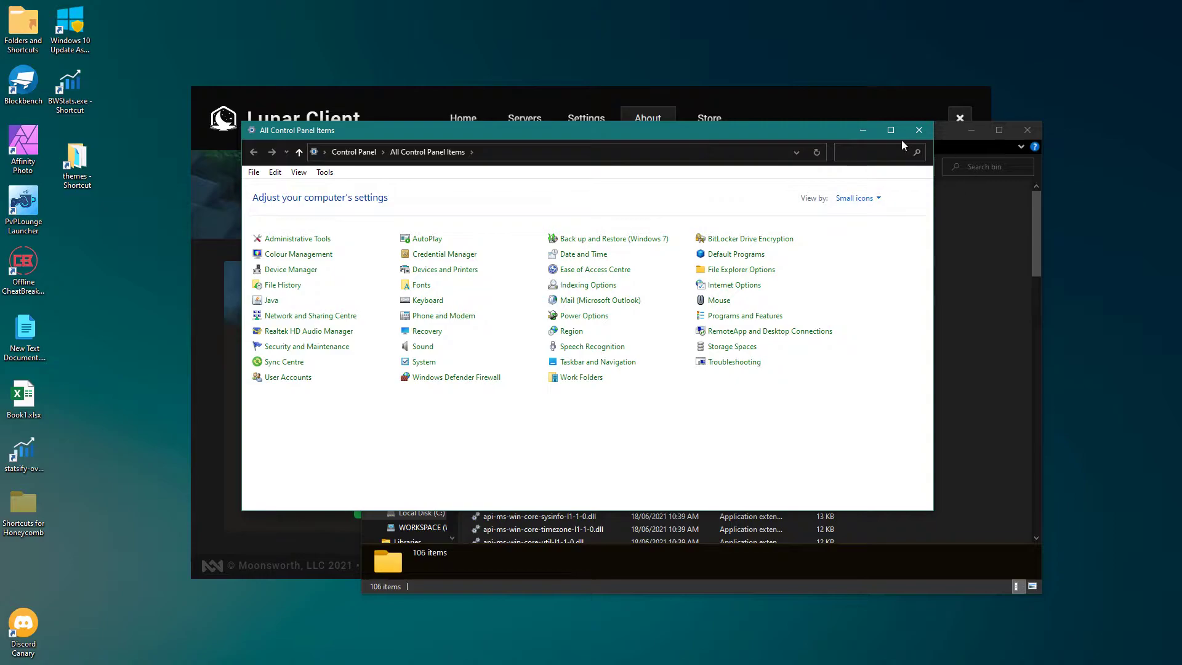
click(888, 156)
text(java)
click(289, 200)
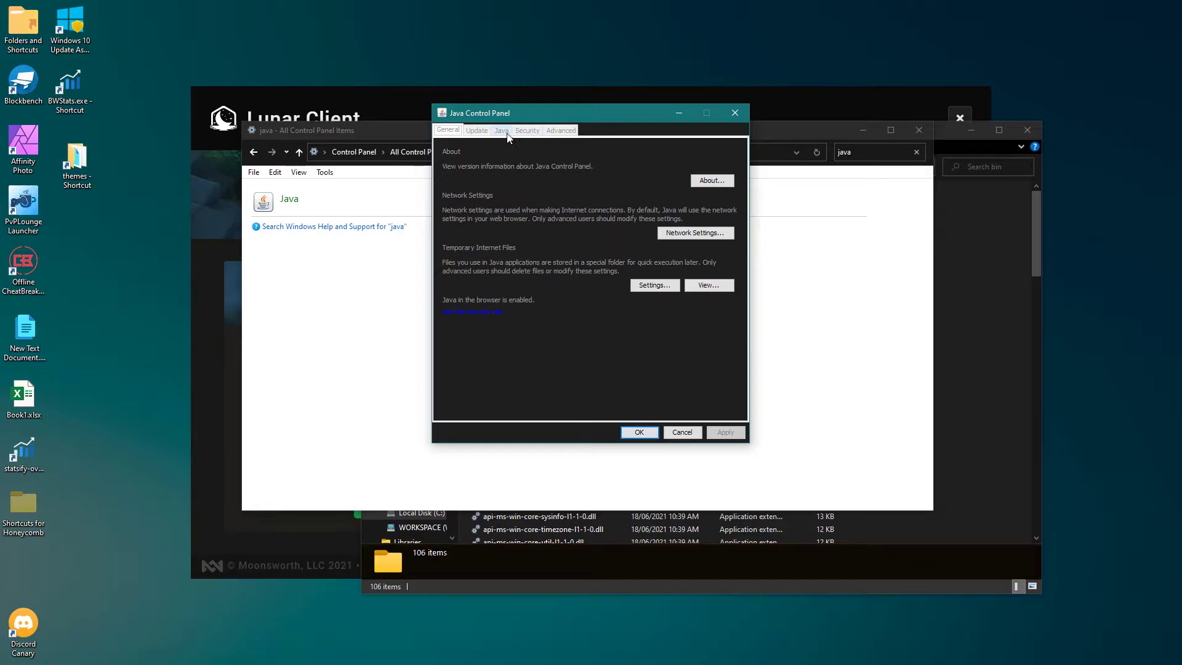
Open the Java tab's View list of registered Java runtimes.
click(501, 129)
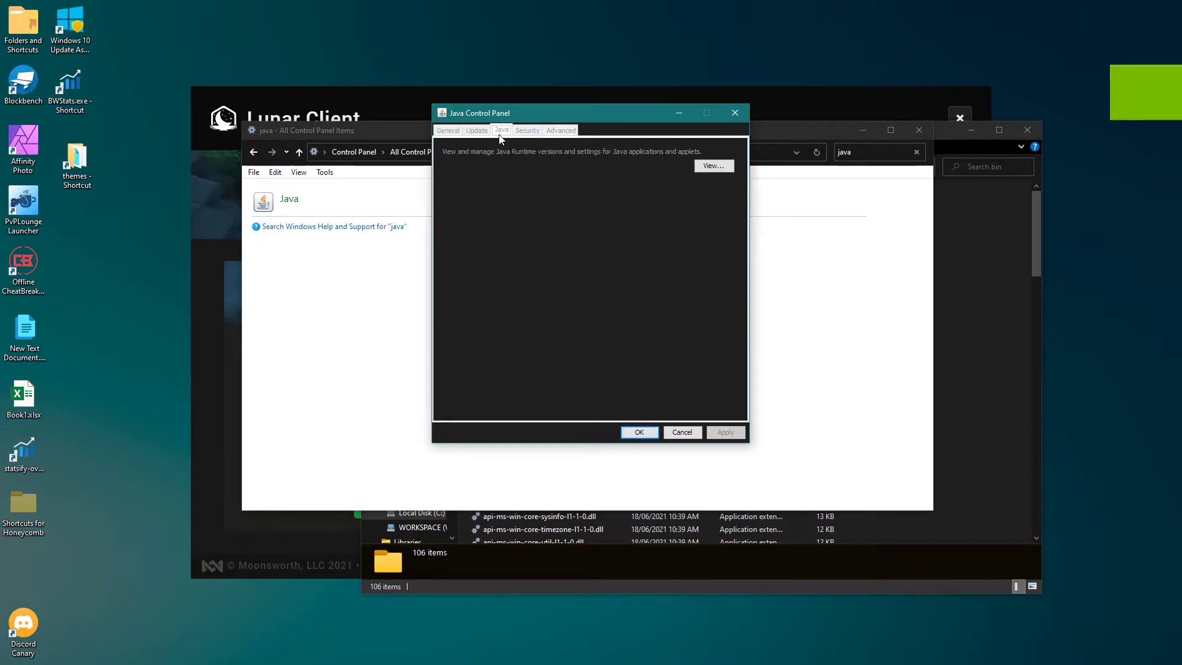
click(713, 165)
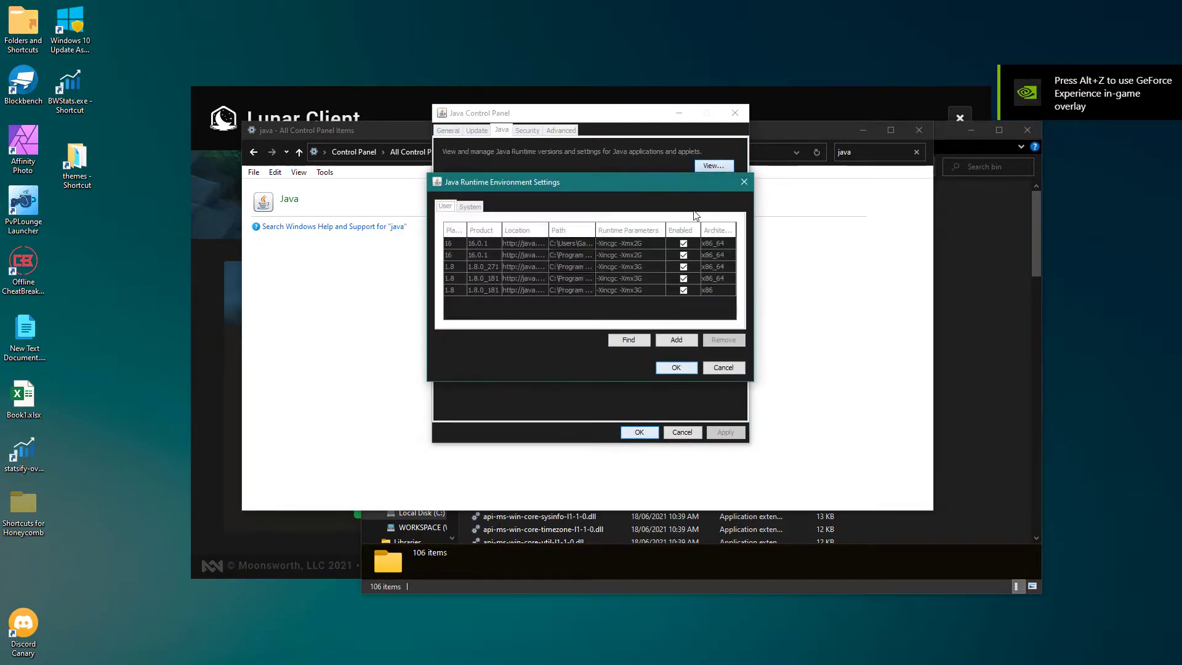
drag(615, 172, 607, 166)
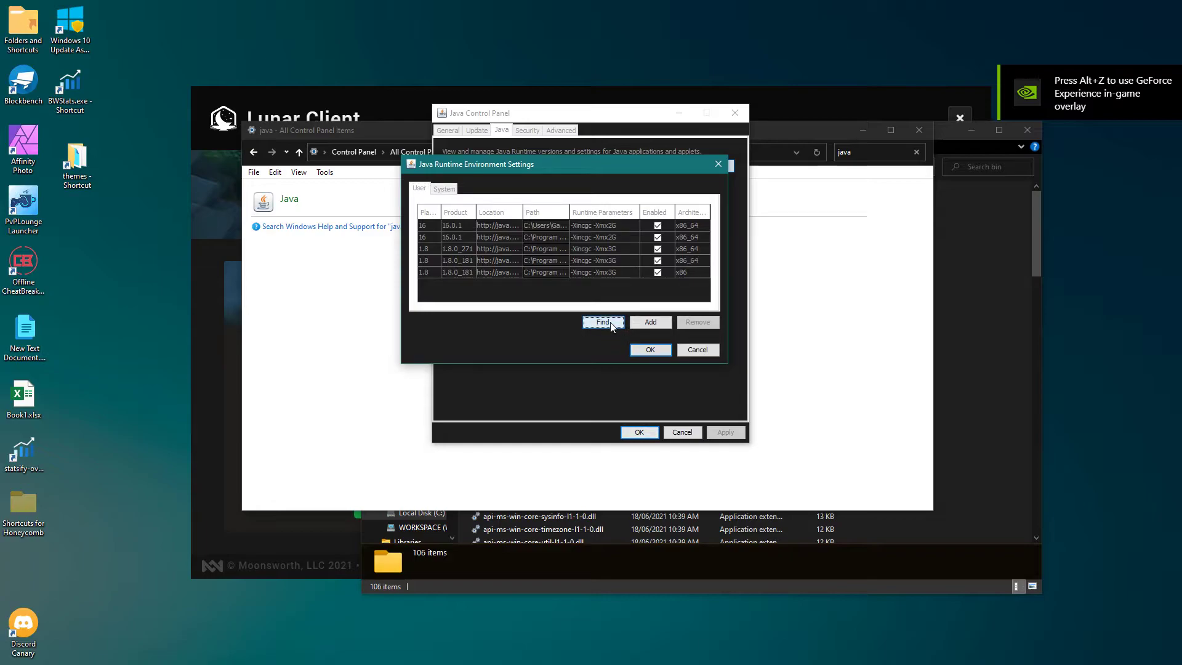
Run the JRE Finder on the pasted bin path, then cancel the search.
click(610, 325)
drag(631, 186, 588, 196)
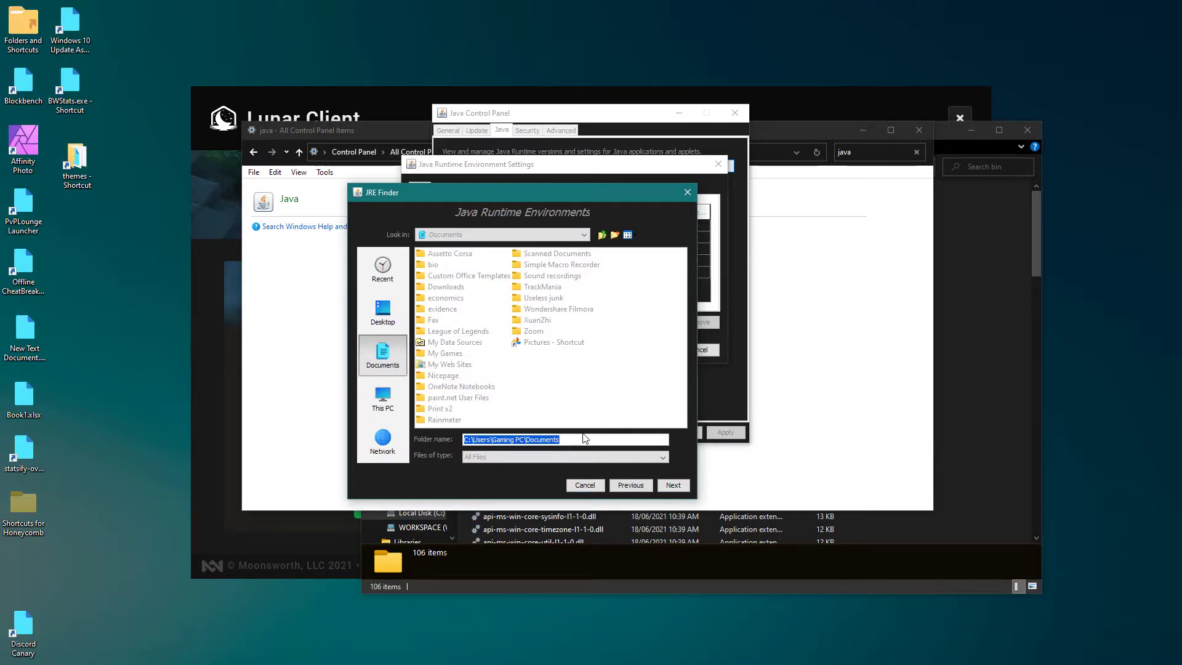
click(583, 440)
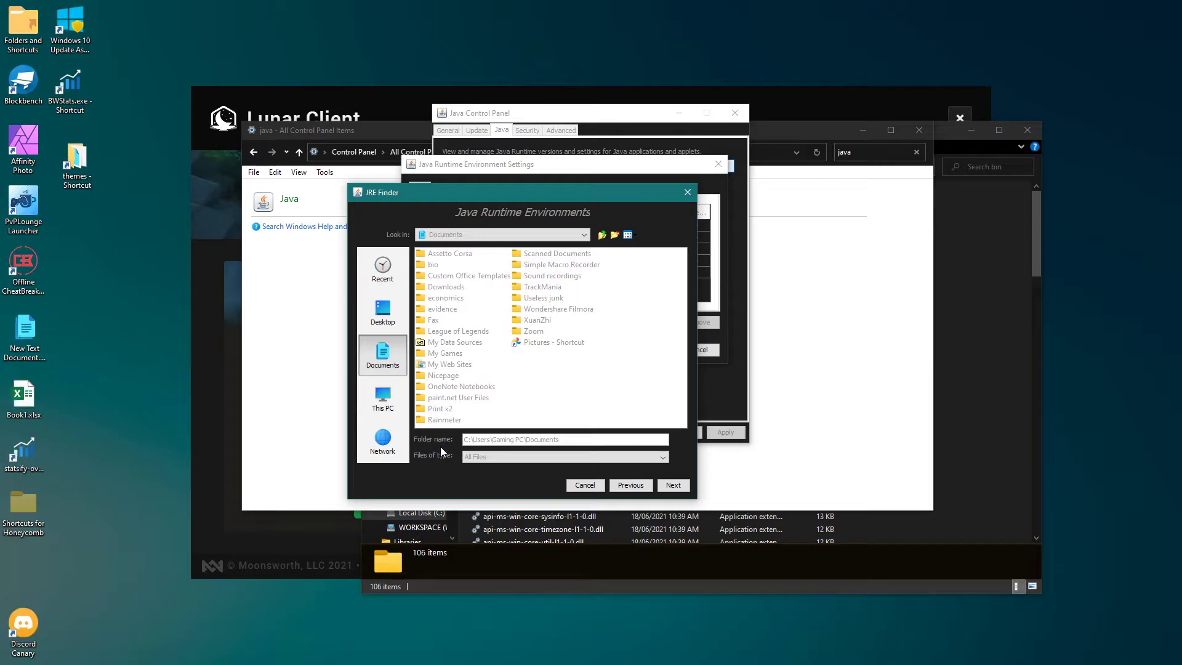
drag(558, 440, 458, 440)
key(ctrl+v)
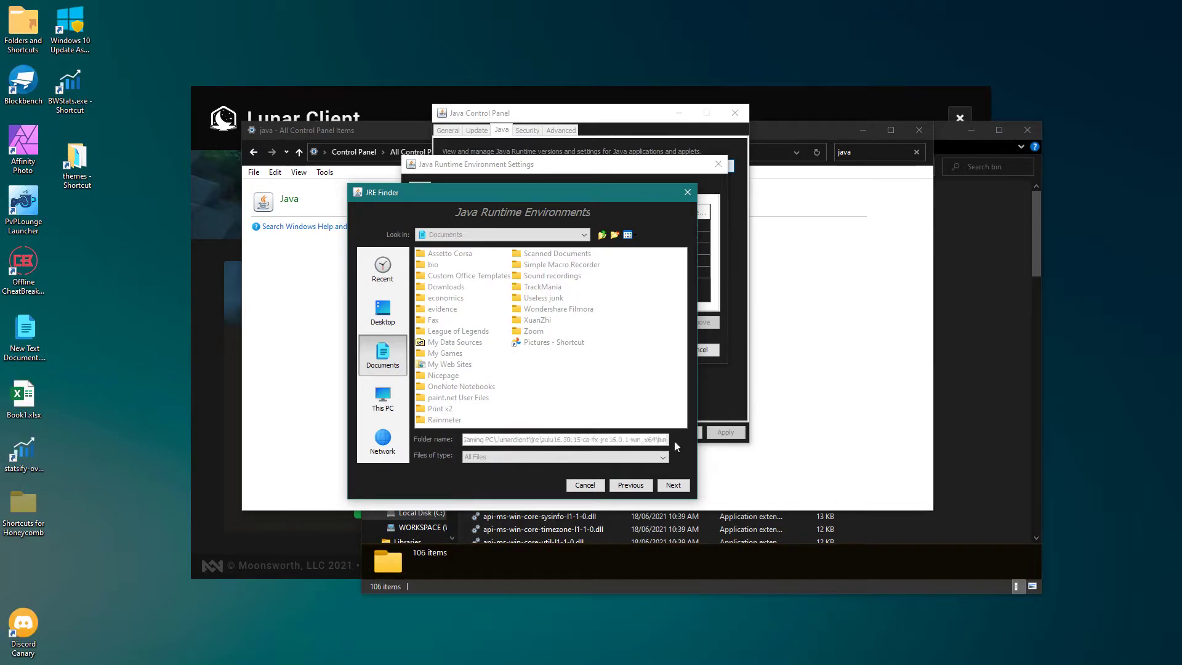
click(673, 484)
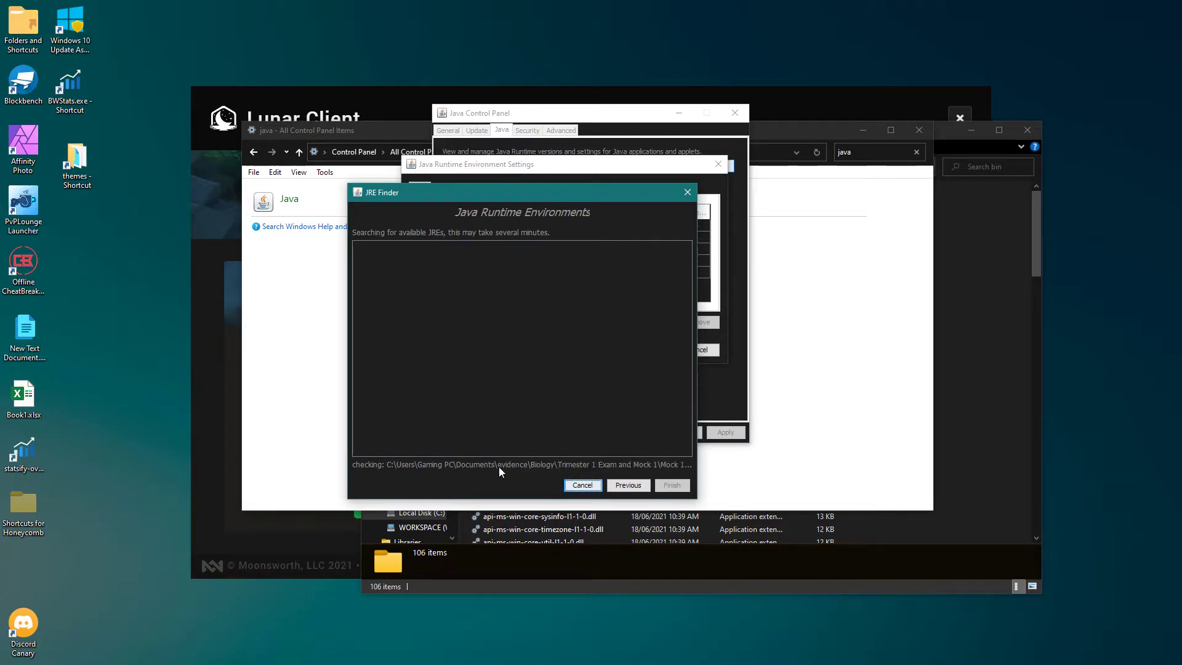
click(595, 487)
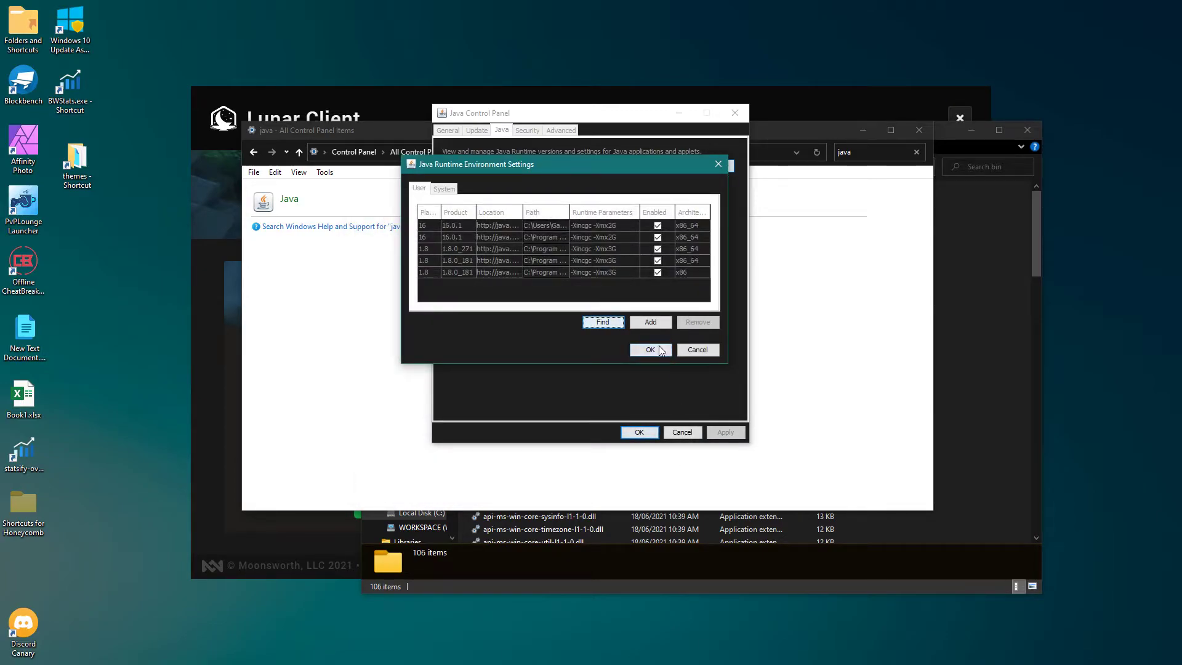
Restart the JRE Finder and paste the bin path into the folder name field.
click(600, 327)
click(710, 480)
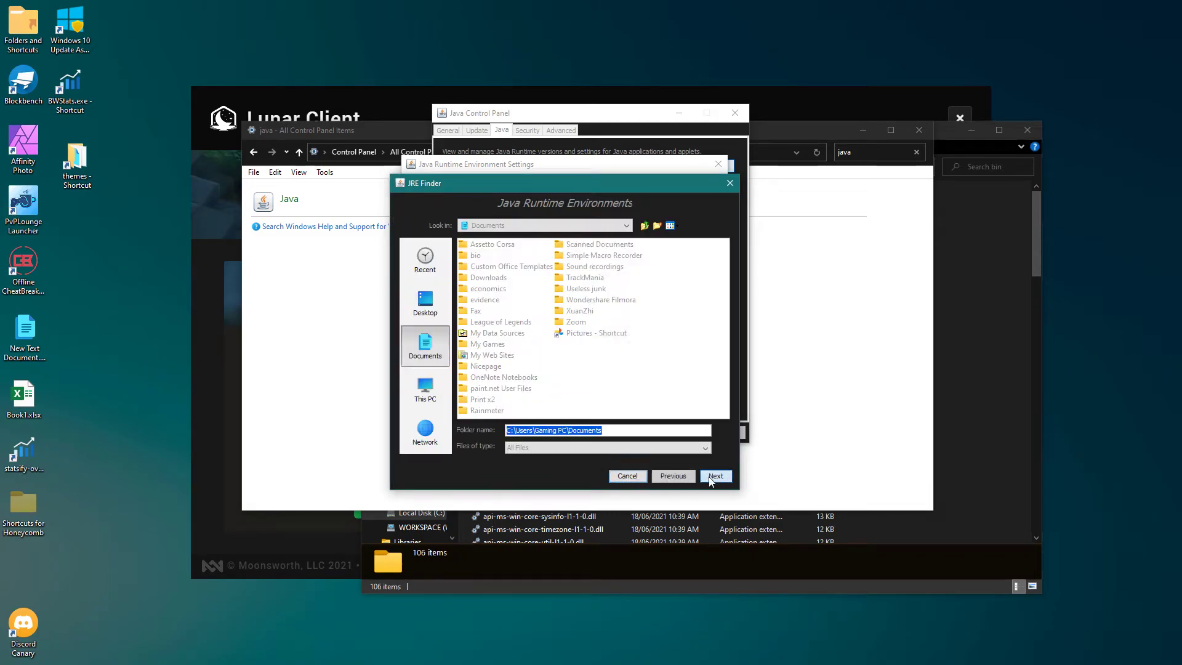
click(630, 432)
key(ctrl+a)
key(ctrl+v)
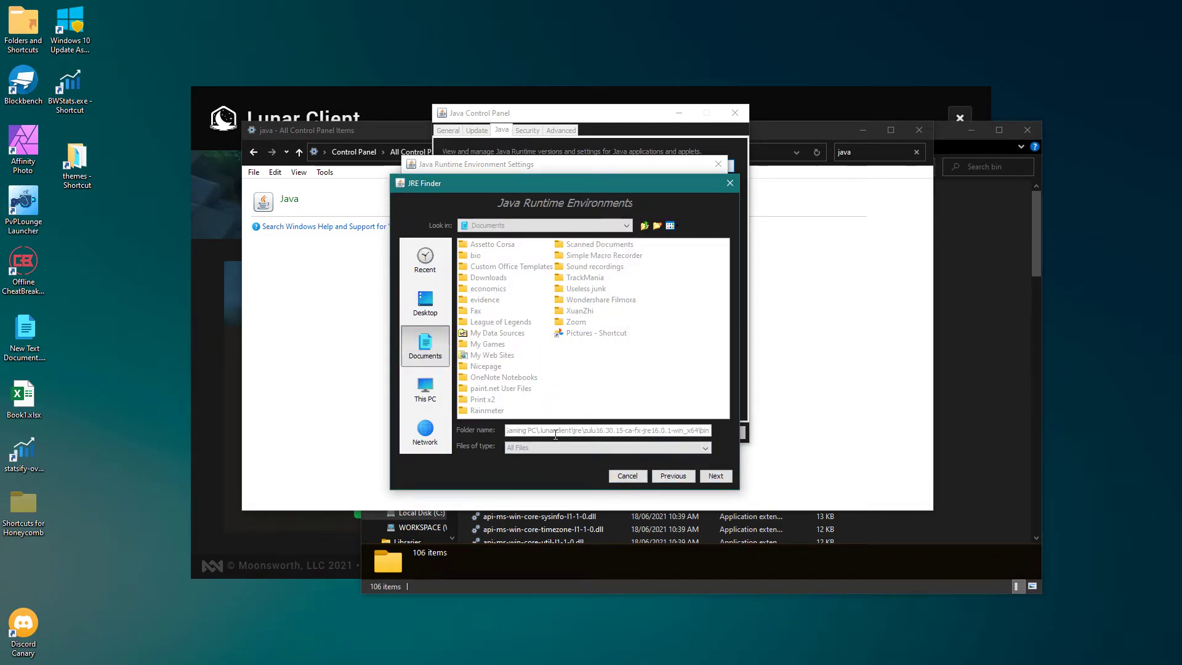
Switch the browser to This PC, paste the bin path again, and search that folder.
click(433, 387)
click(439, 352)
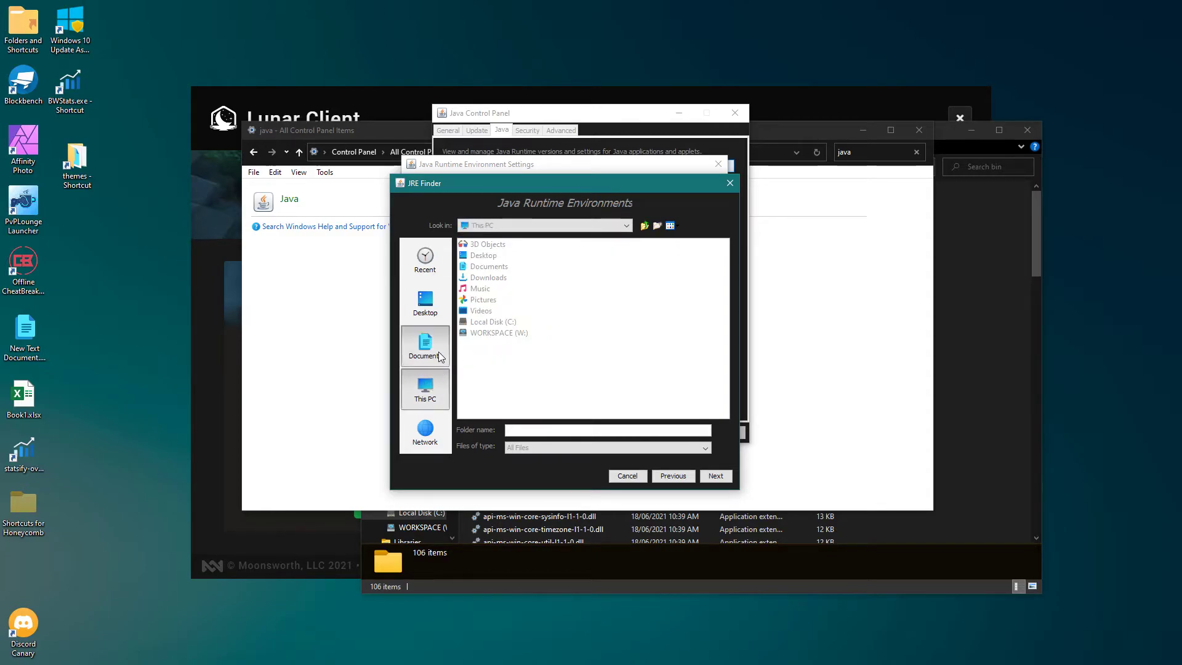
click(432, 386)
click(528, 430)
key(ctrl+v)
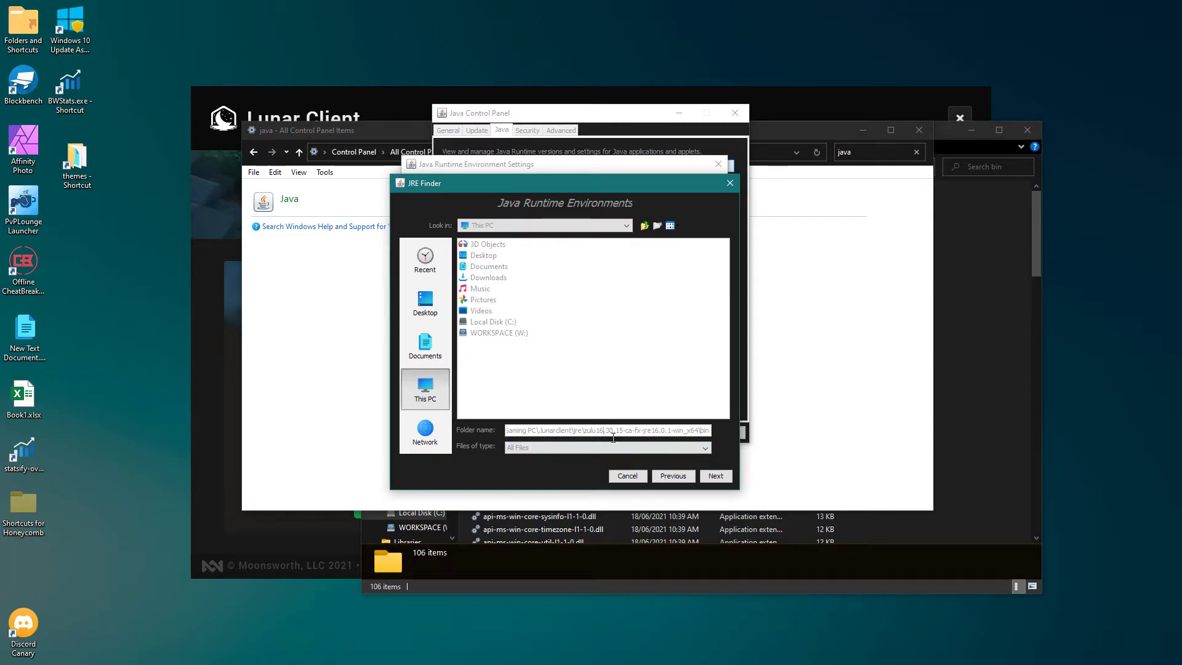
key(Home)
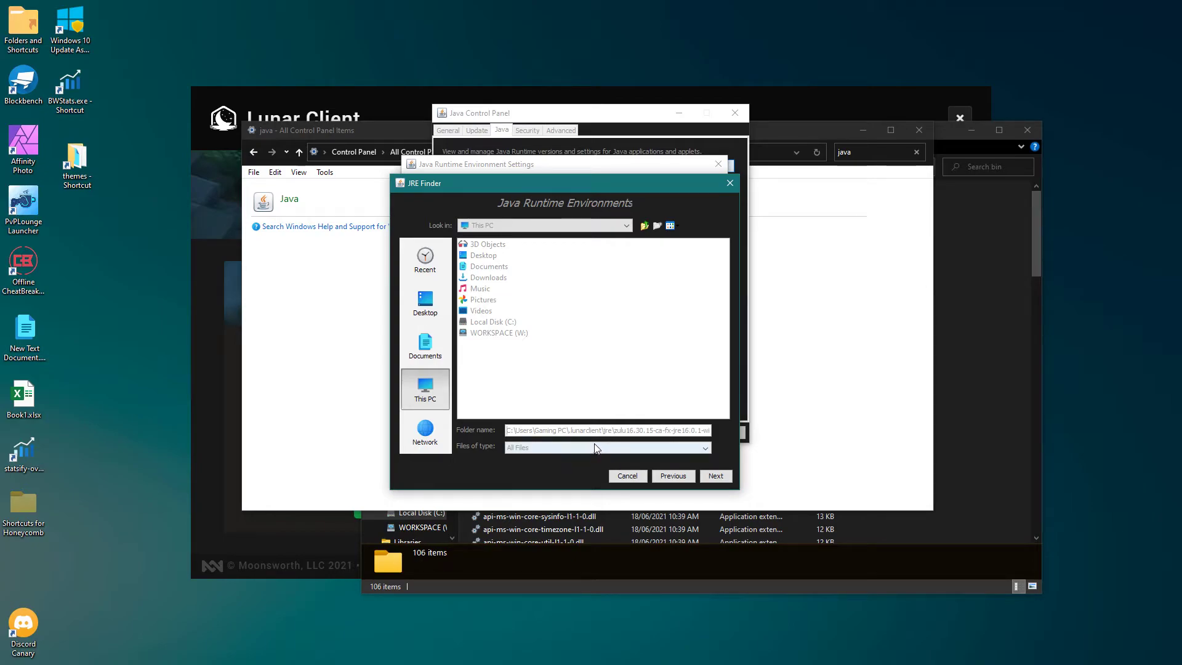
click(714, 477)
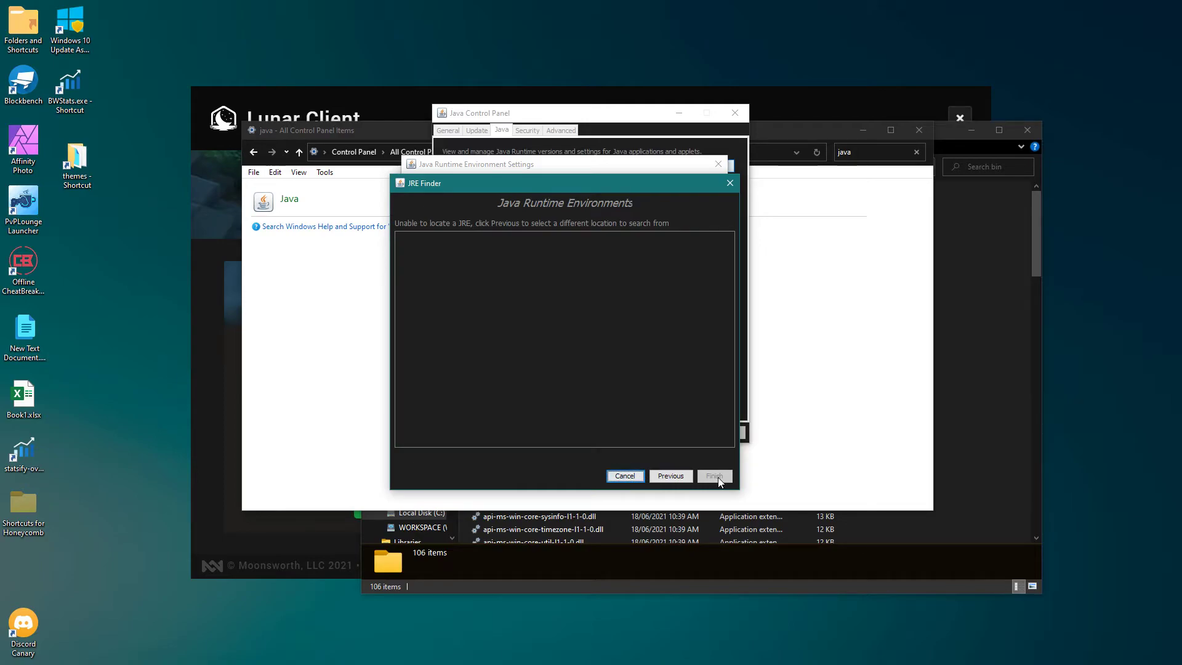
Close the finder after no JRE was found, restart it, and paste the bin path.
click(626, 476)
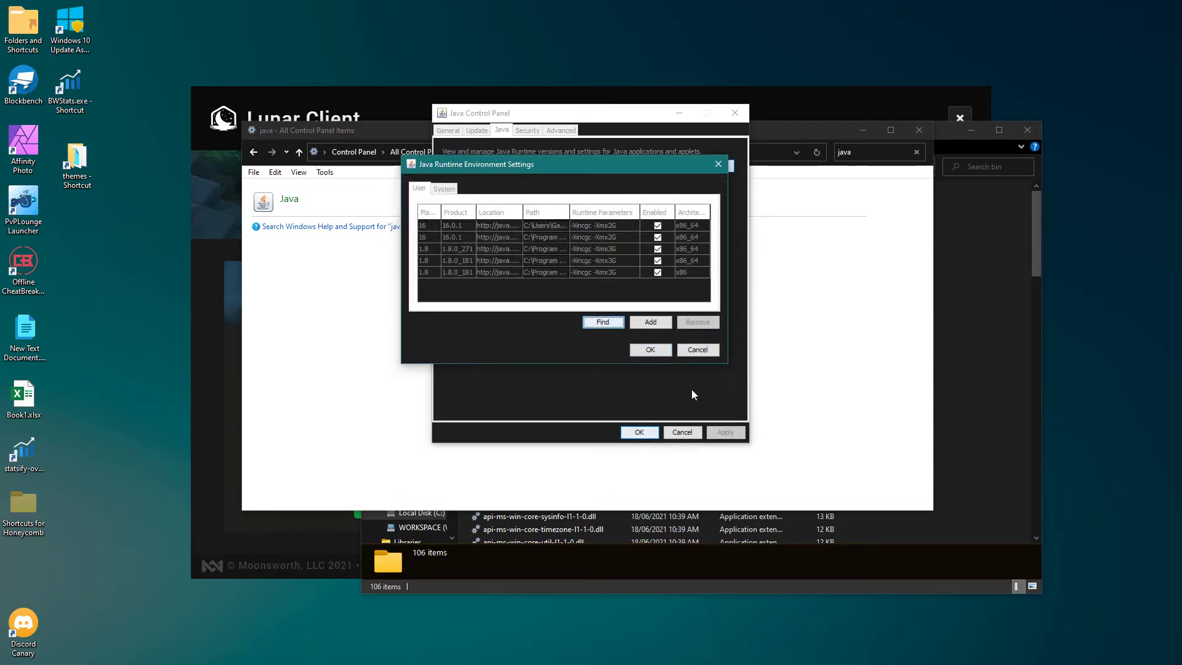
click(592, 328)
click(715, 476)
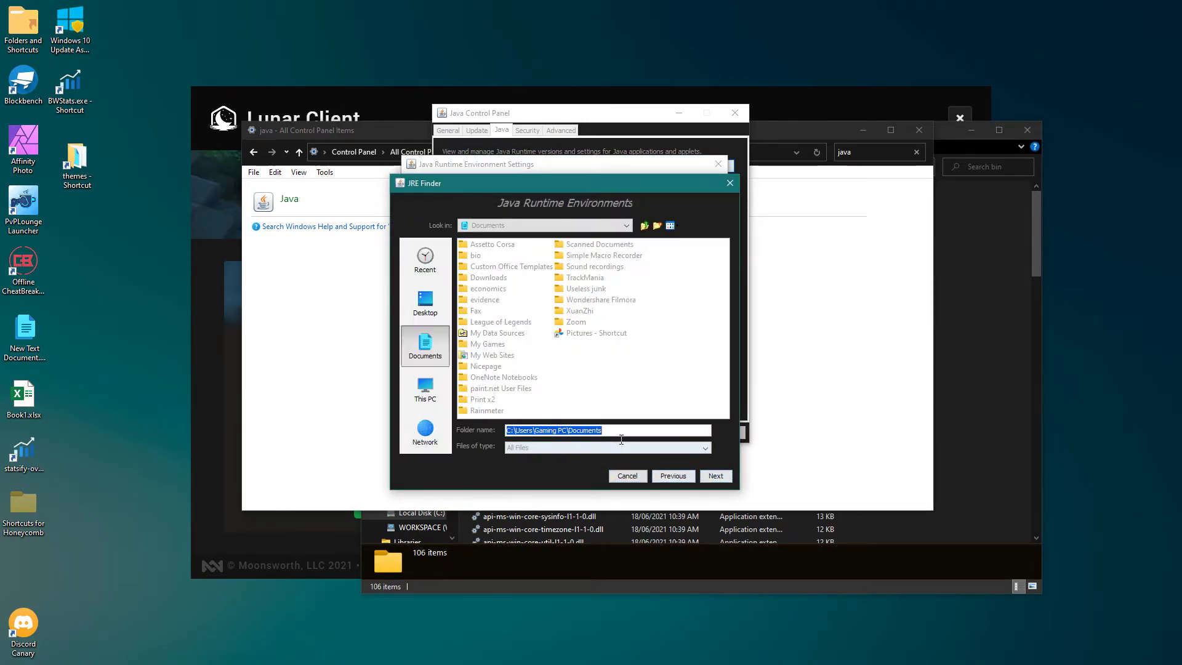
key(ctrl+a)
key(ctrl+v)
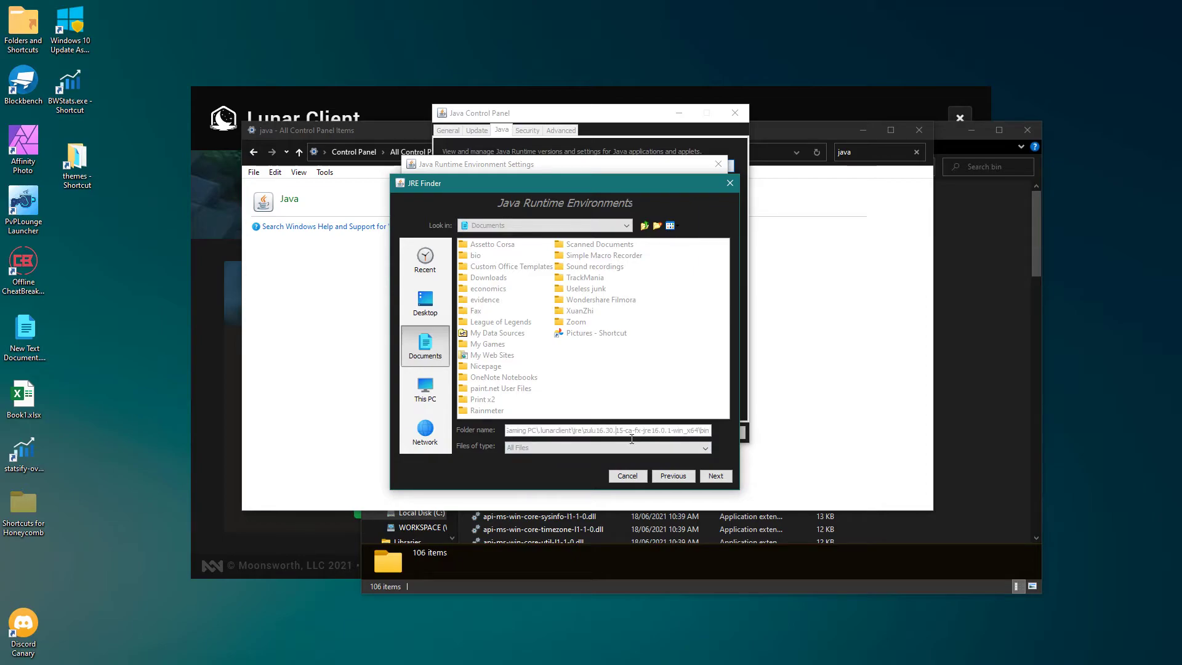
Keep all file types shown, paste the bin path again, and expand the Look in locations.
click(591, 448)
click(554, 458)
click(433, 397)
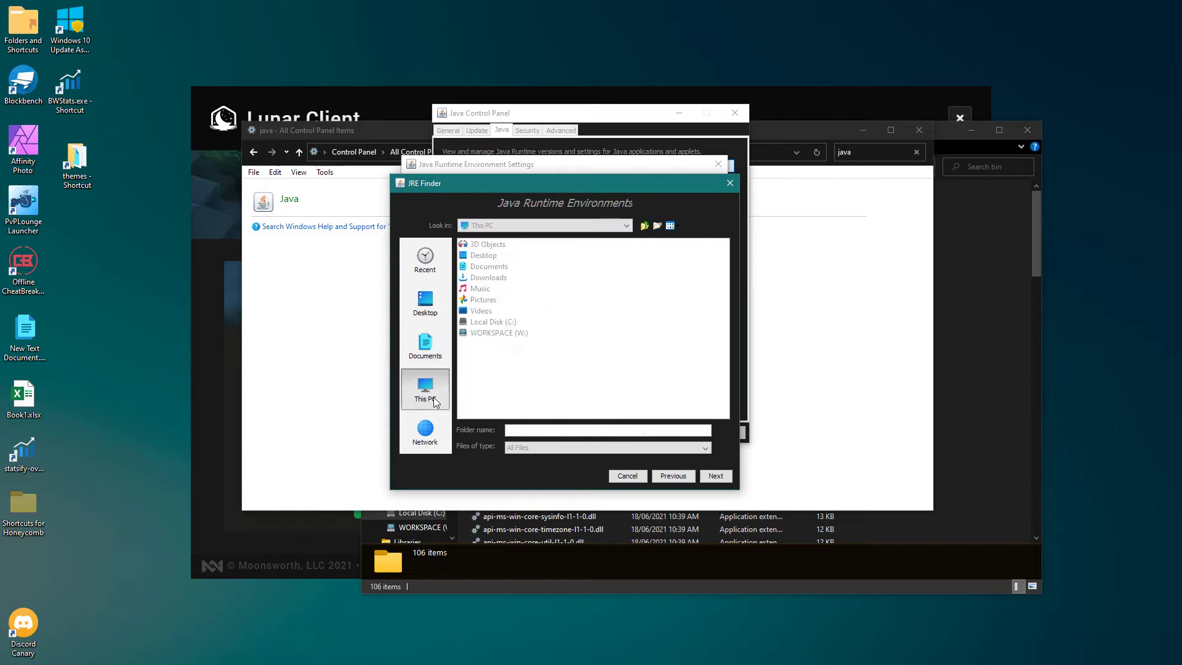
click(425, 346)
triple_click(561, 434)
key(ctrl+v)
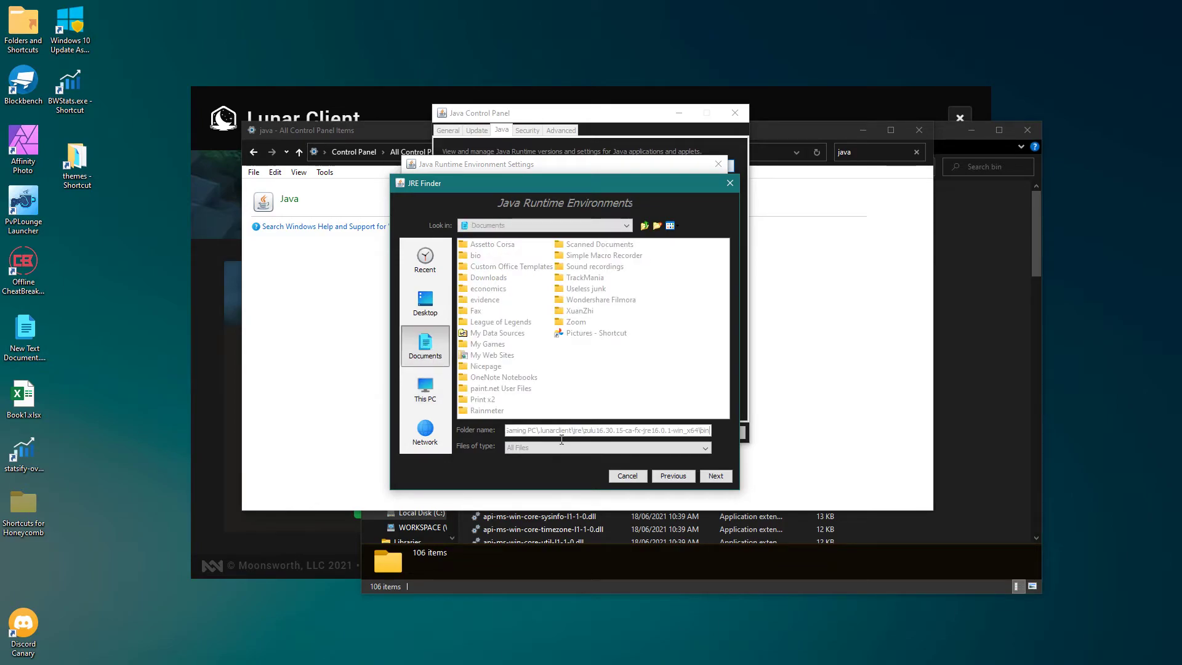
click(512, 225)
scroll(536, 281, down, 2)
scroll(538, 278, up, 3)
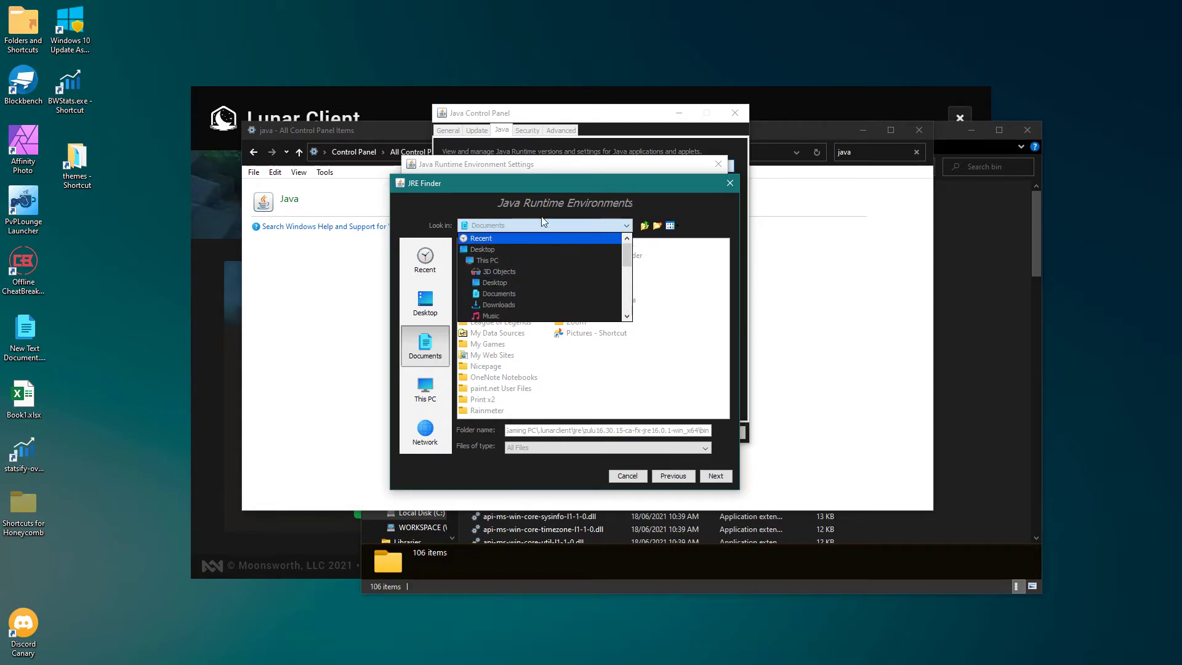
scroll(509, 274, down, 3)
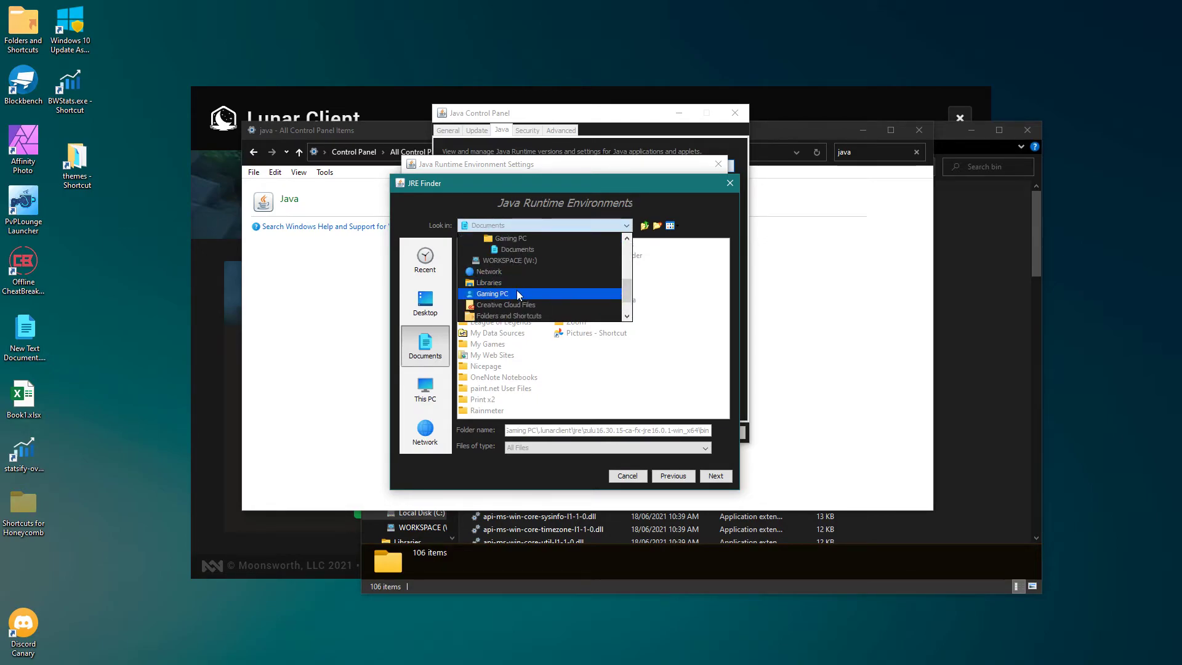
Browse the Gaming PC folder to .lunarclient > jre > zulu16, select bin, and search it.
click(523, 293)
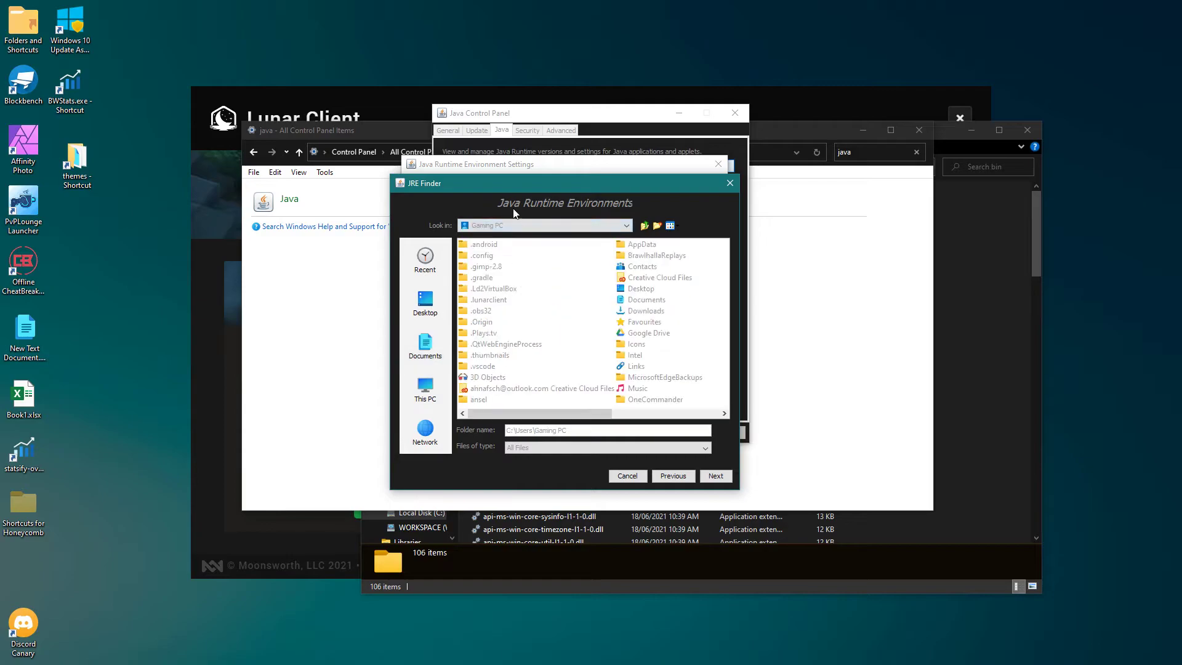
scroll(643, 372, right, 3)
scroll(478, 362, left, 3)
double_click(488, 302)
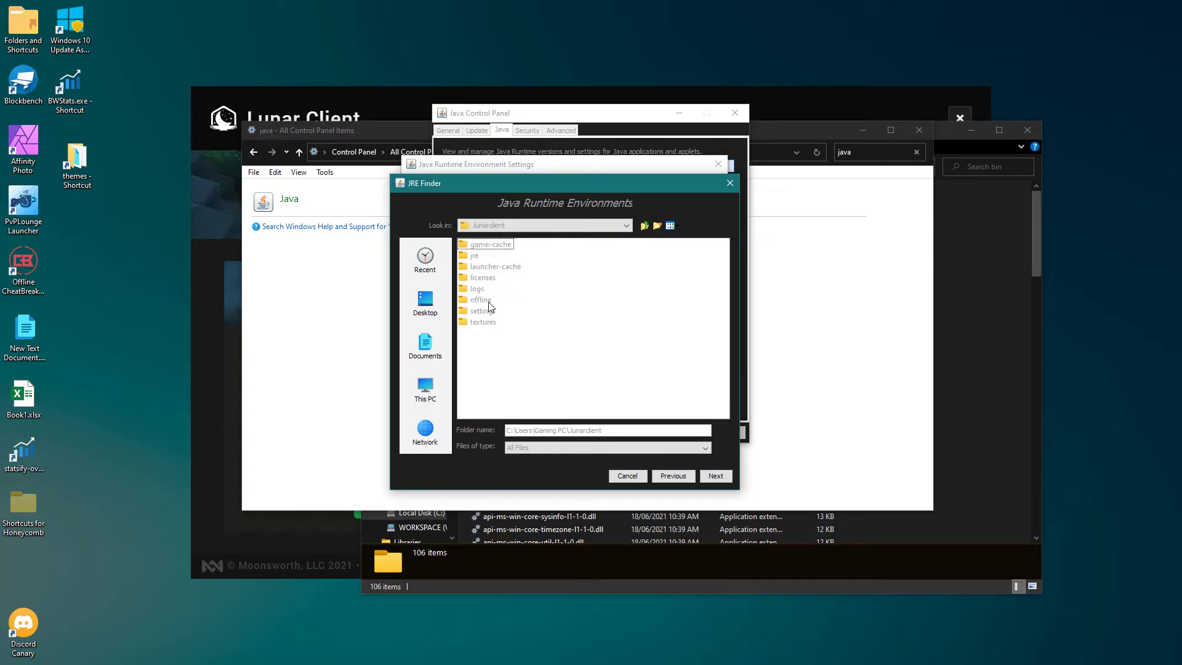
double_click(471, 257)
double_click(525, 245)
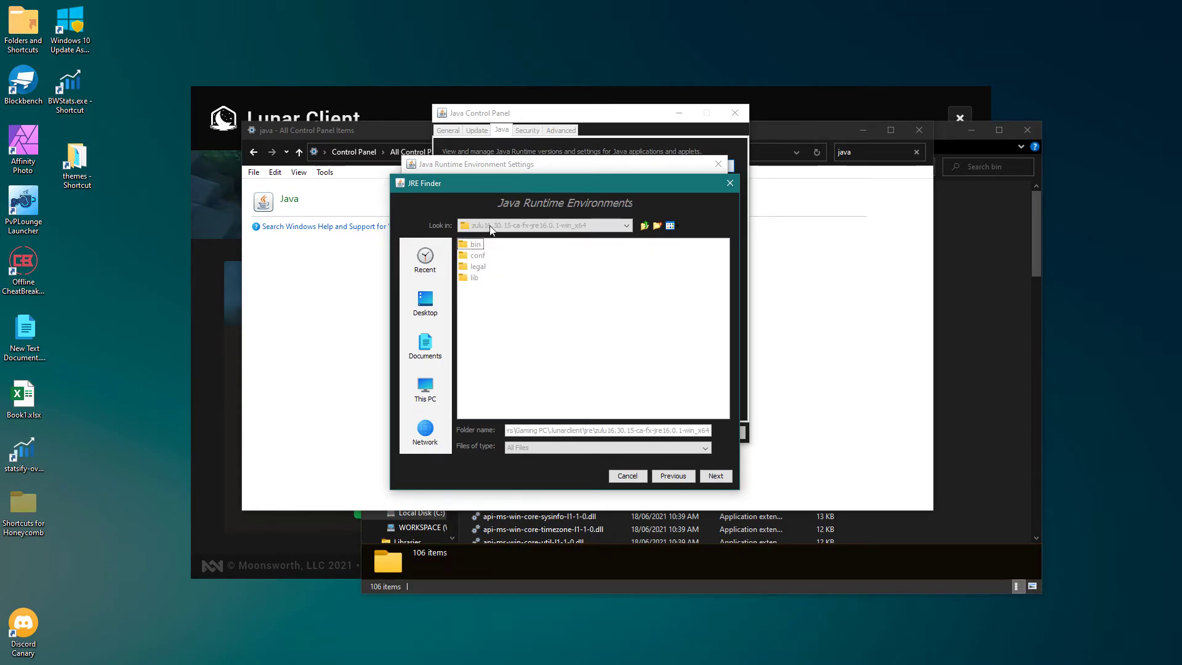
double_click(475, 245)
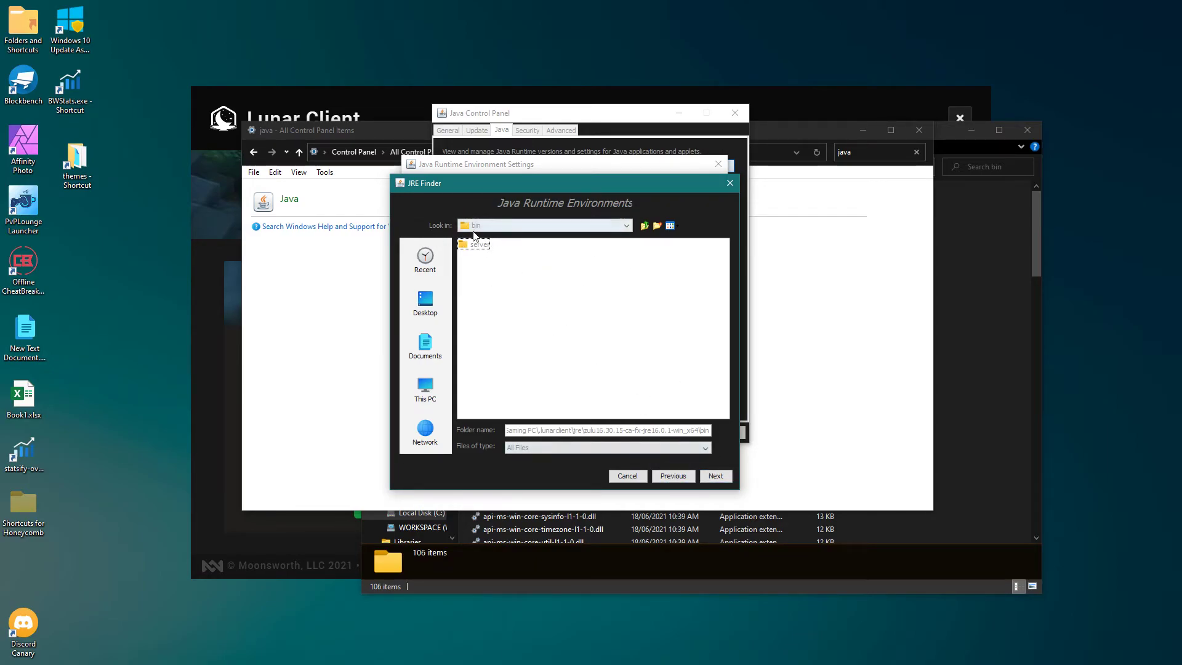
click(590, 224)
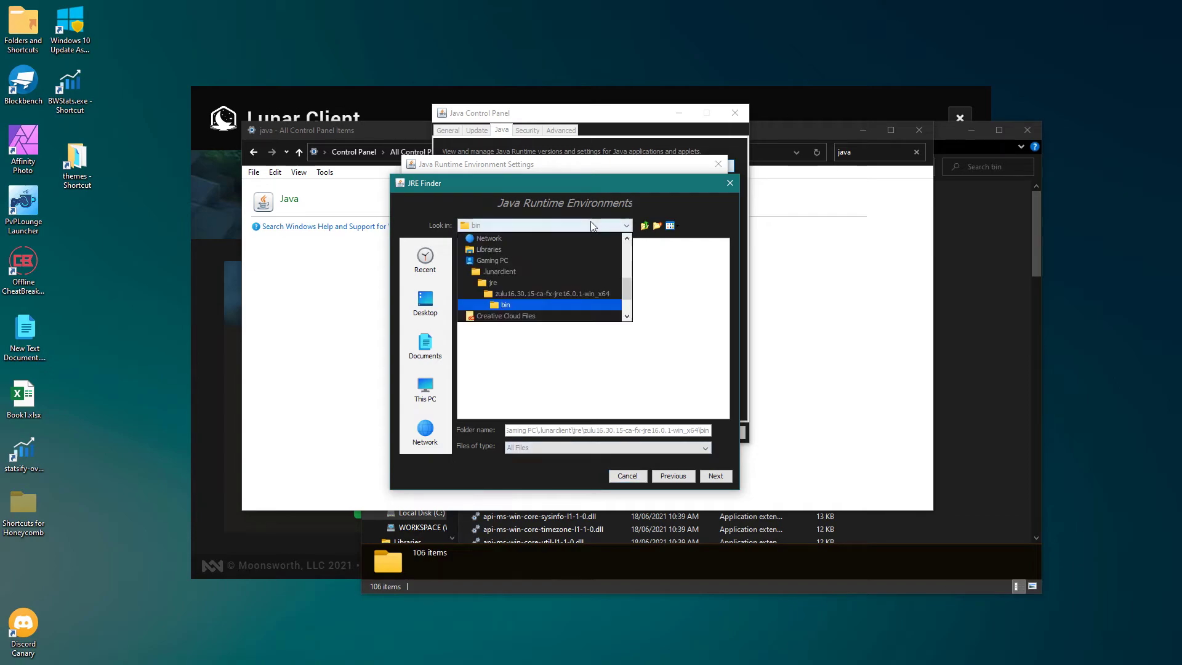
click(504, 291)
click(475, 247)
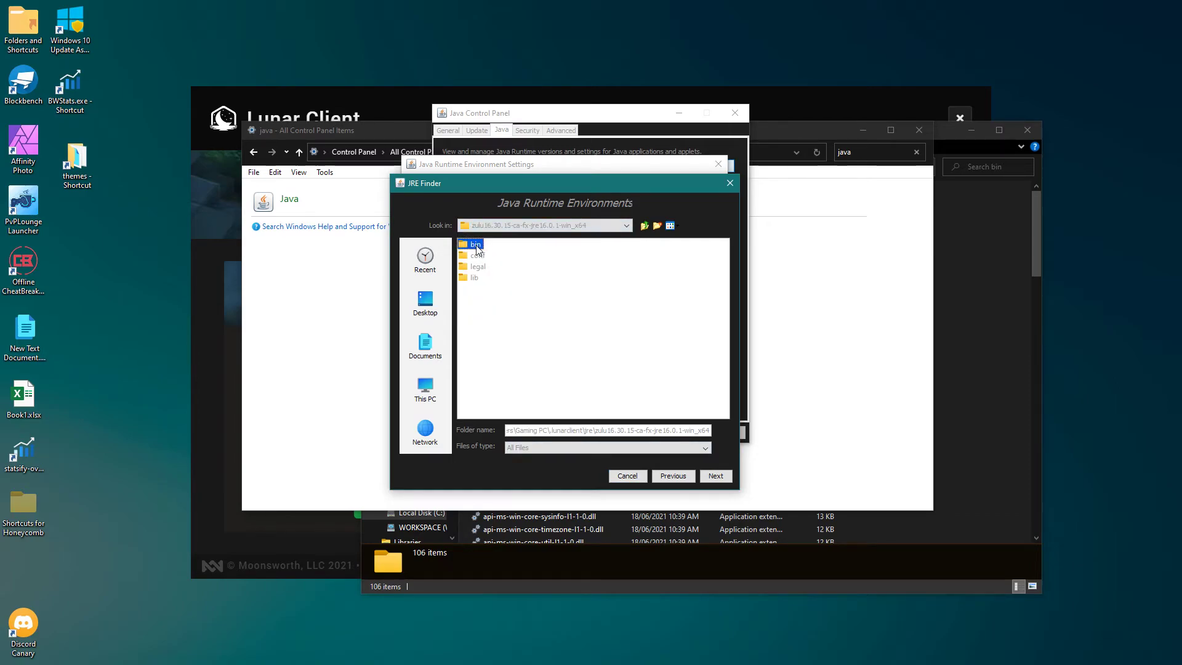
click(716, 477)
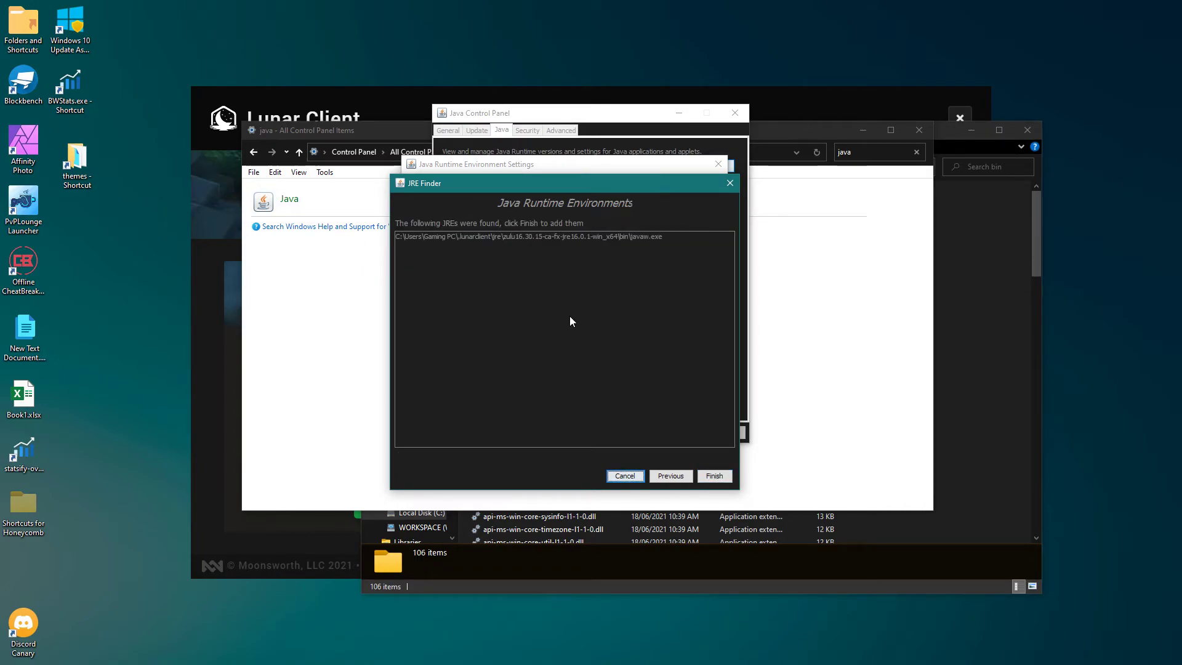
Add the found javaw runtime and select its new 16.0.1 entry, widening the Path column.
click(723, 479)
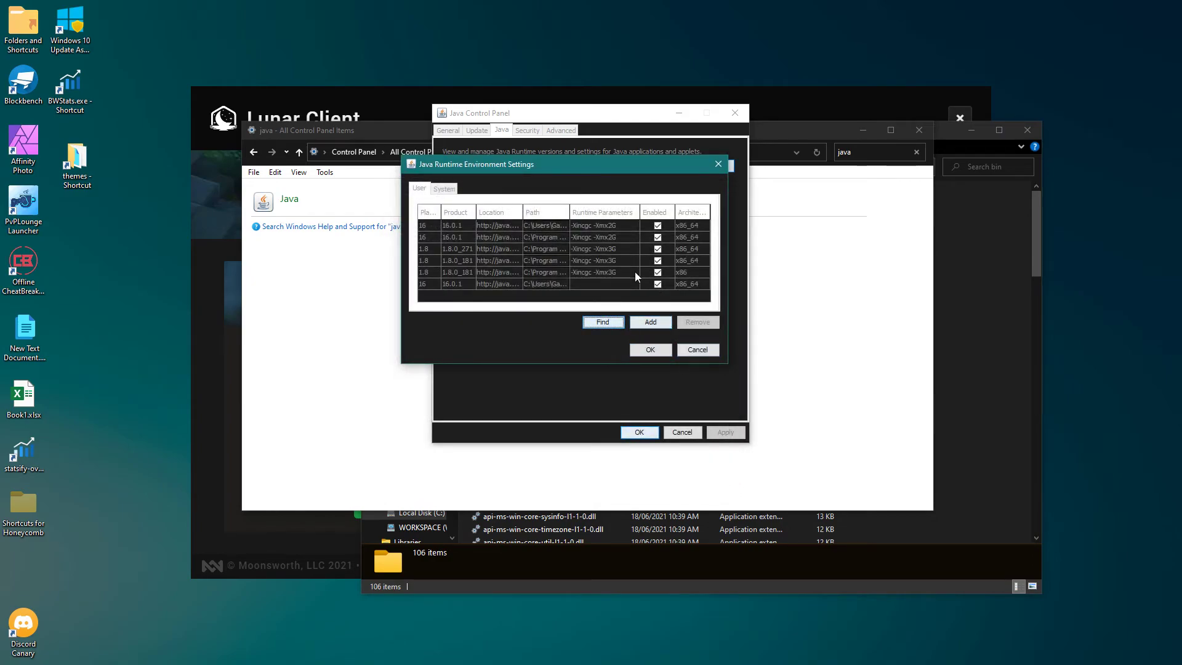
click(498, 284)
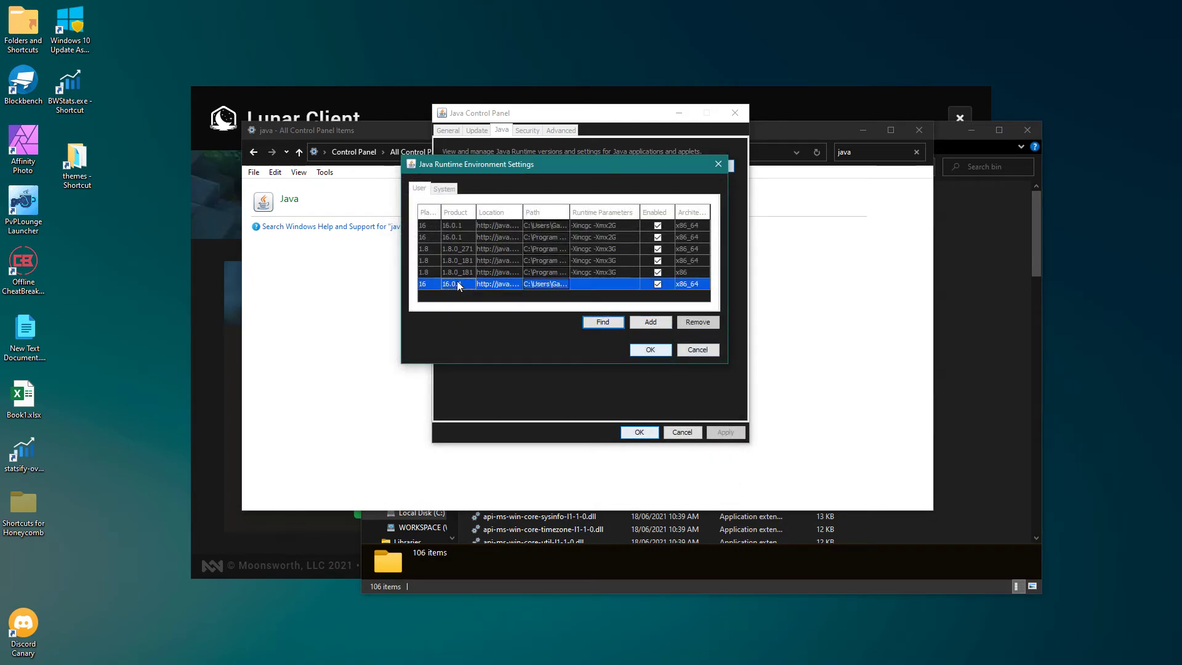
click(433, 232)
click(451, 284)
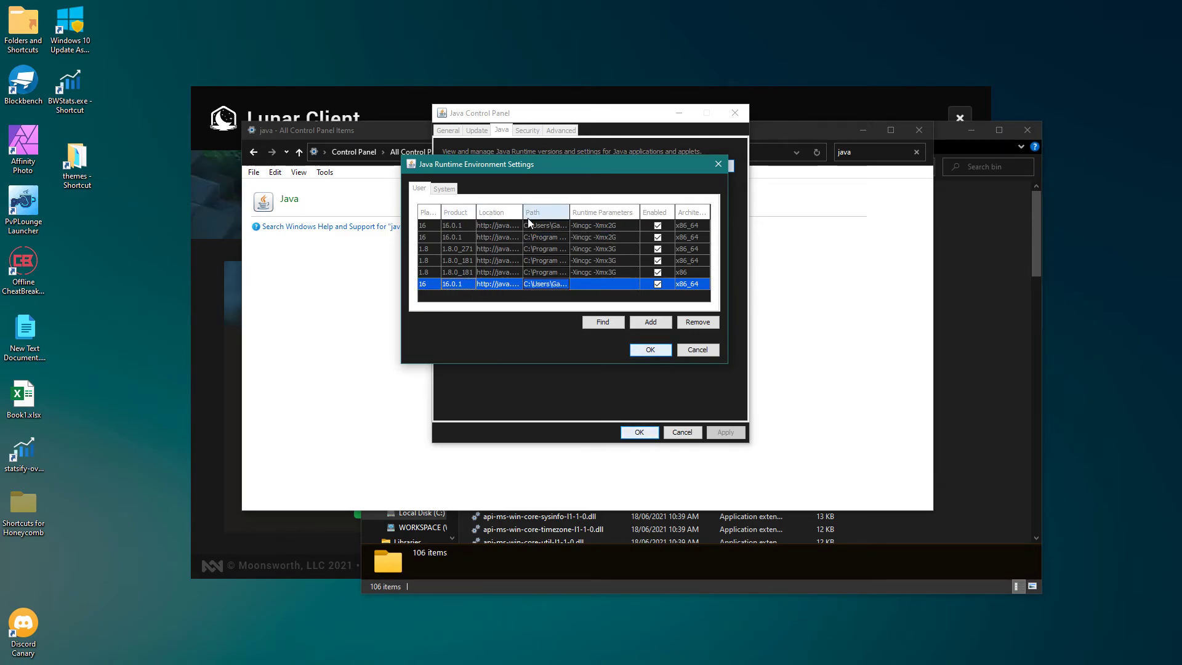
mouse_move(577, 214)
mouse_down()
mouse_move(607, 212)
mouse_move(572, 211)
mouse_move(554, 228)
mouse_up()
Copy -Xincgc -Xmx2G from the first entry into the new entry, then remove that entry.
double_click(619, 225)
key(ctrl+a)
key(ctrl+c)
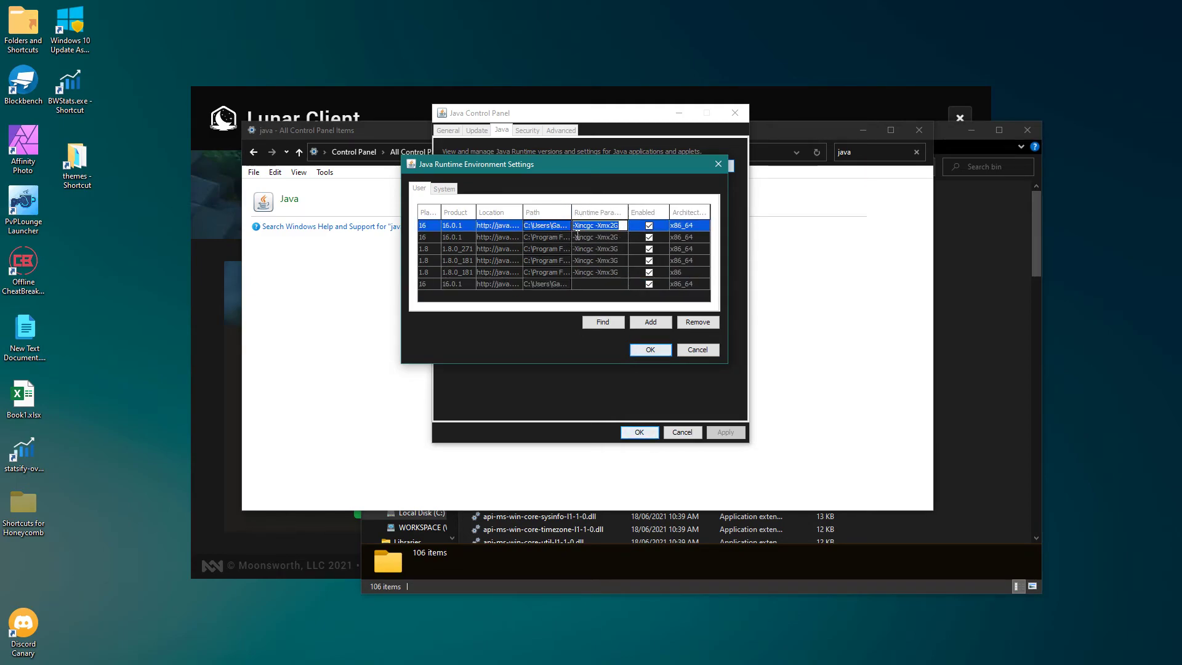
double_click(587, 285)
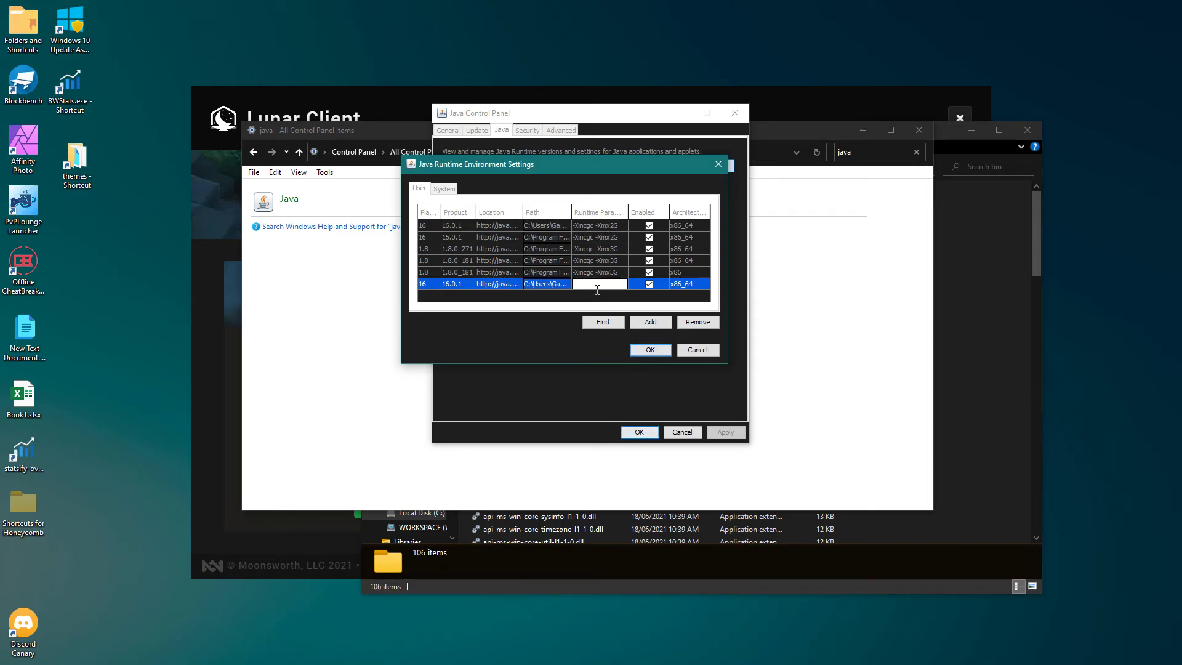
key(ctrl+v)
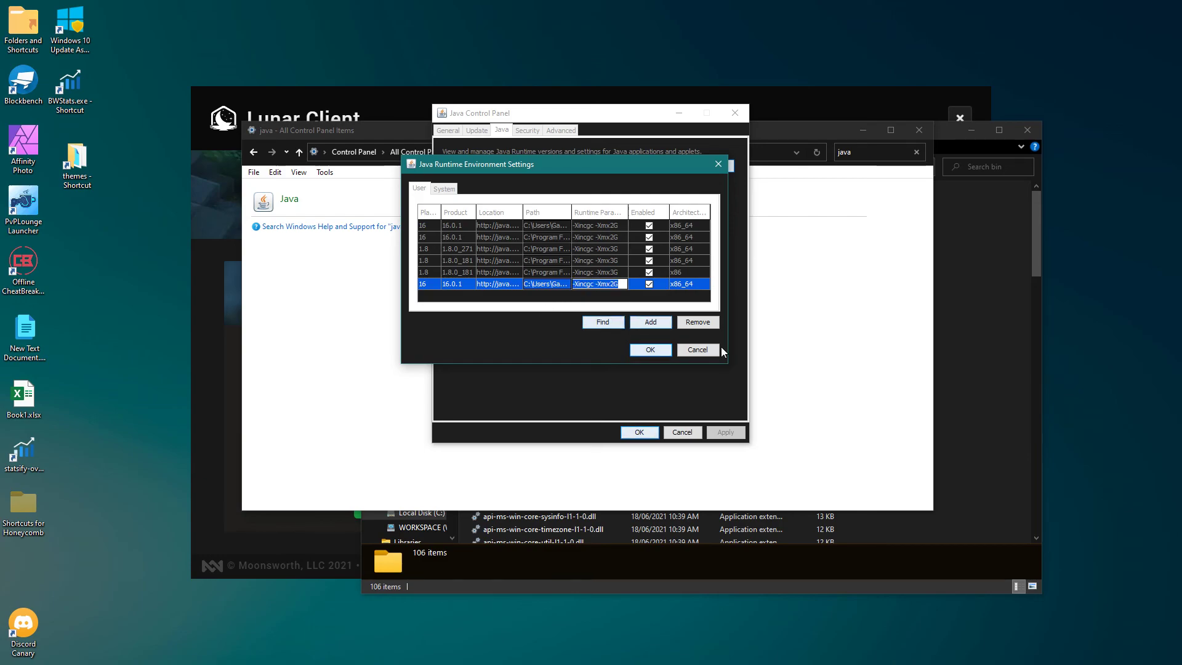
click(699, 321)
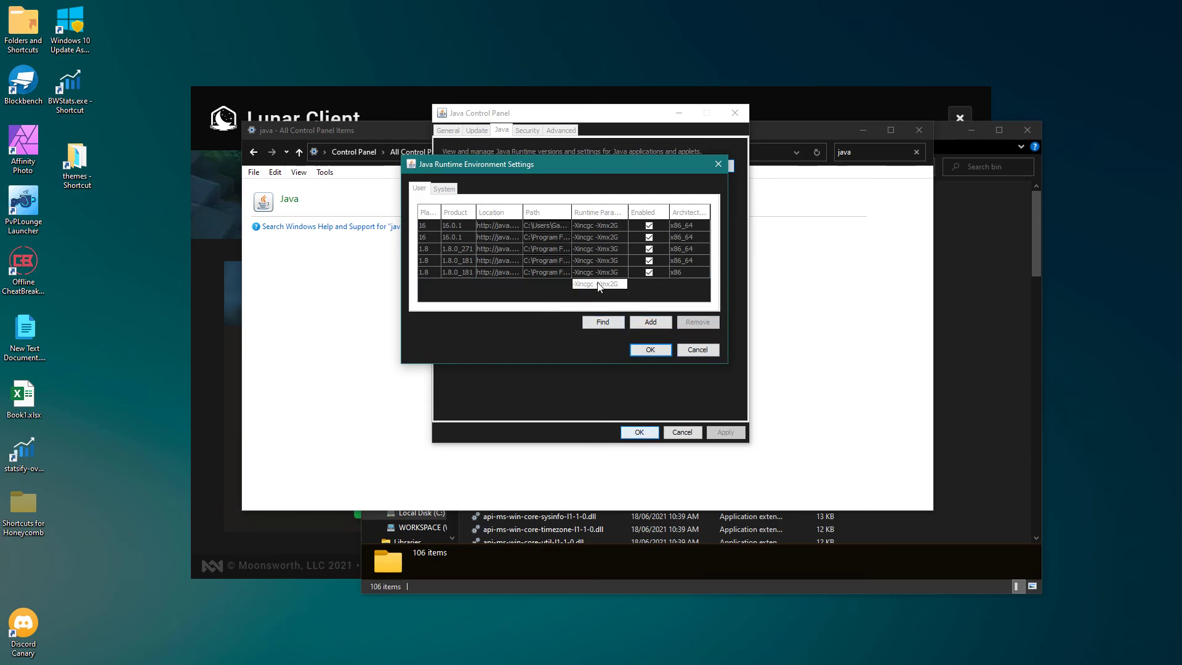
Confirm the runtime list, apply the Java settings, and close the Java and Control Panel windows.
click(650, 349)
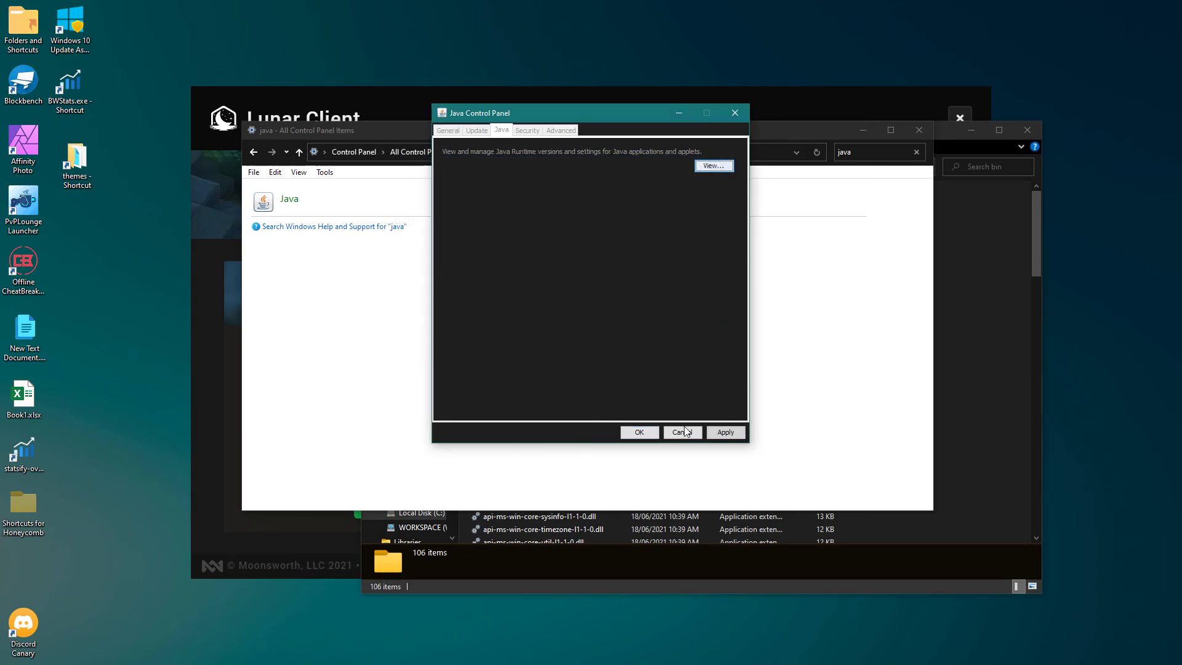
click(720, 171)
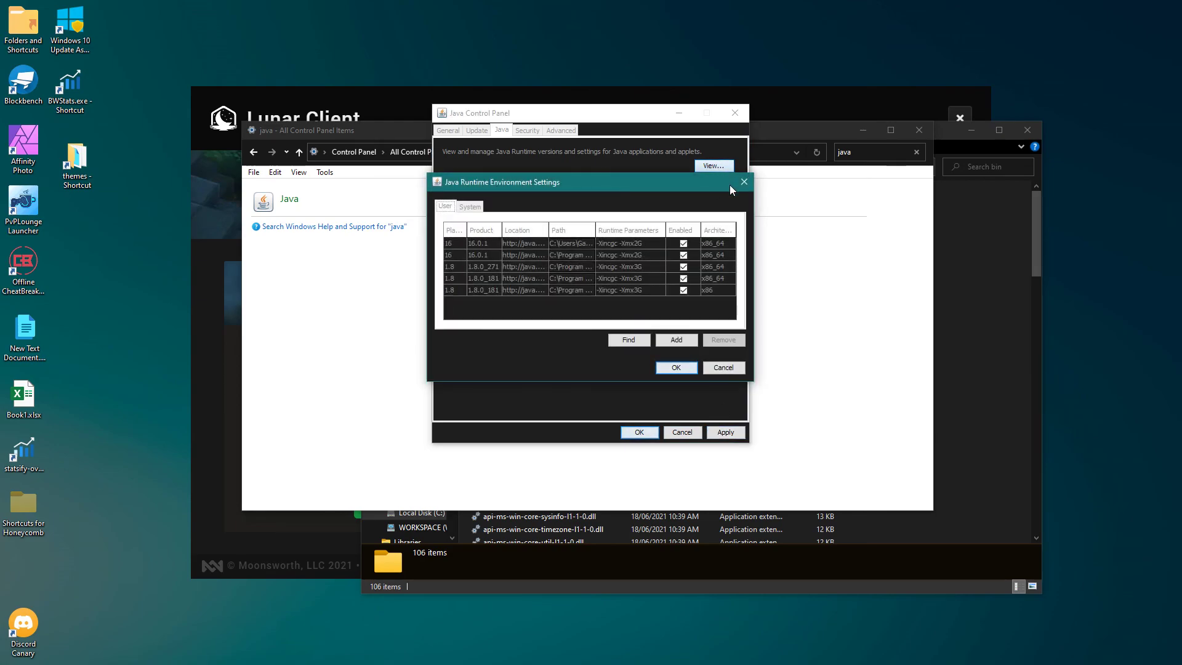
click(677, 368)
click(720, 436)
key(Return)
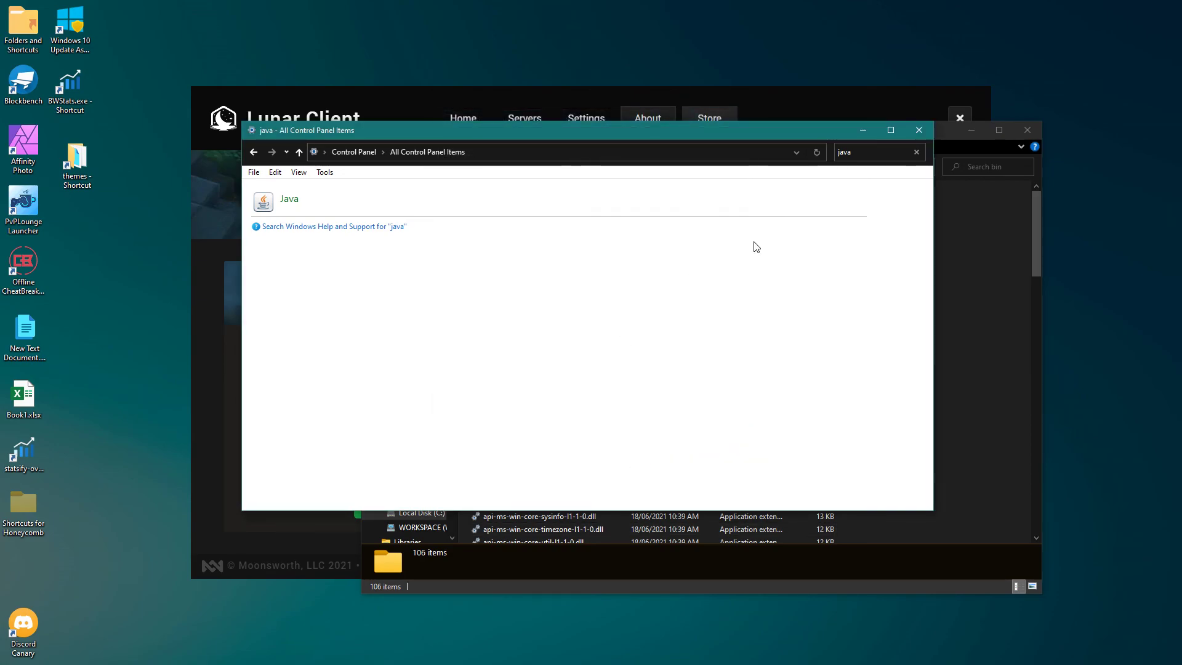
click(918, 129)
drag(739, 134, 711, 189)
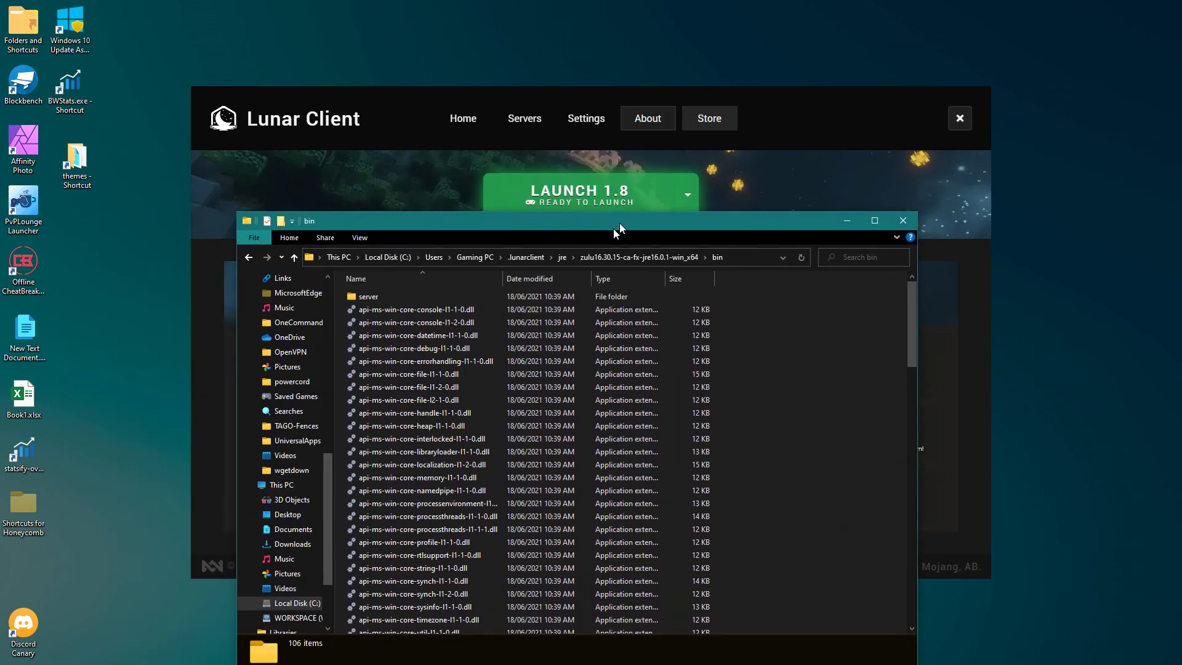